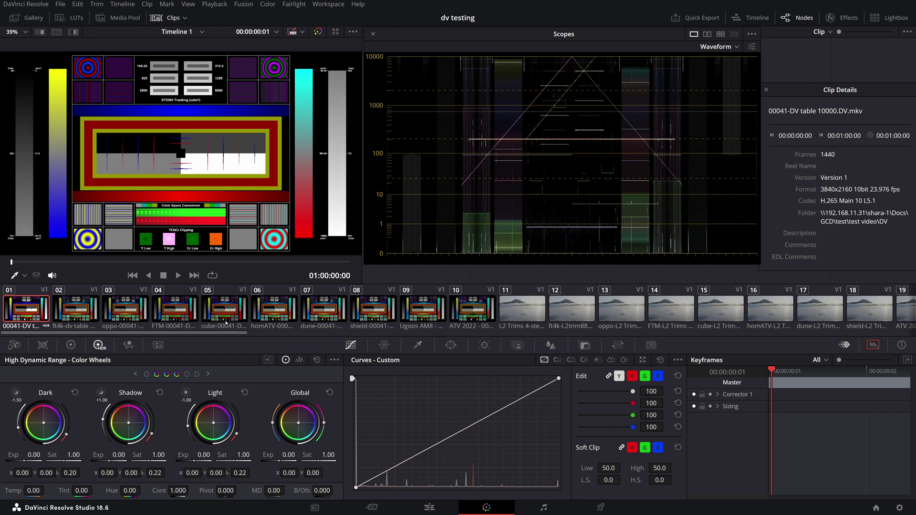
Step: Compare the waveforms and test patterns of the Ugoos AM8 and homATV captures by alternating between clips 09 and 06
key("ctrl+f")
left_click(415, 315)
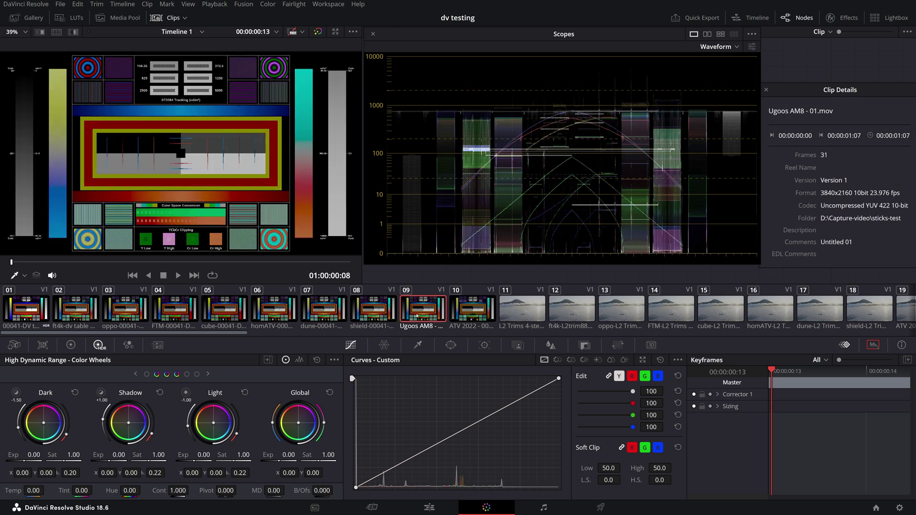
left_click(276, 315)
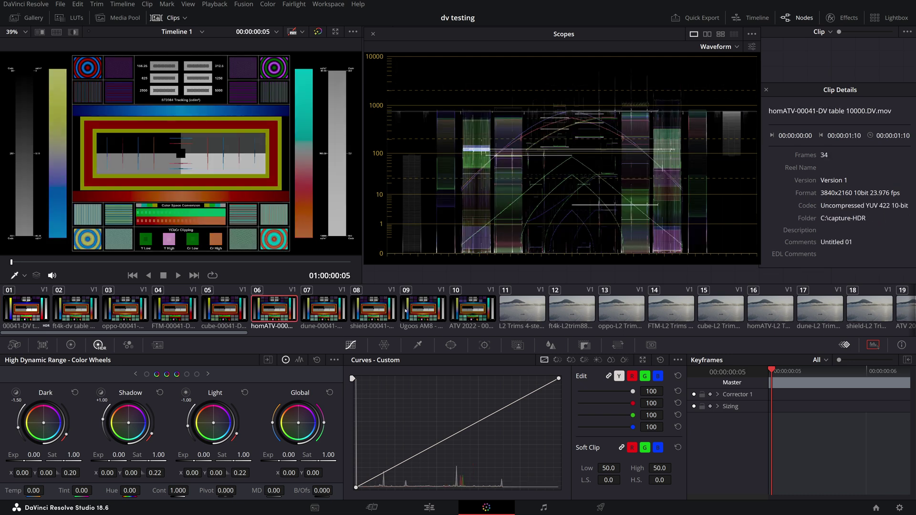
left_click(423, 311)
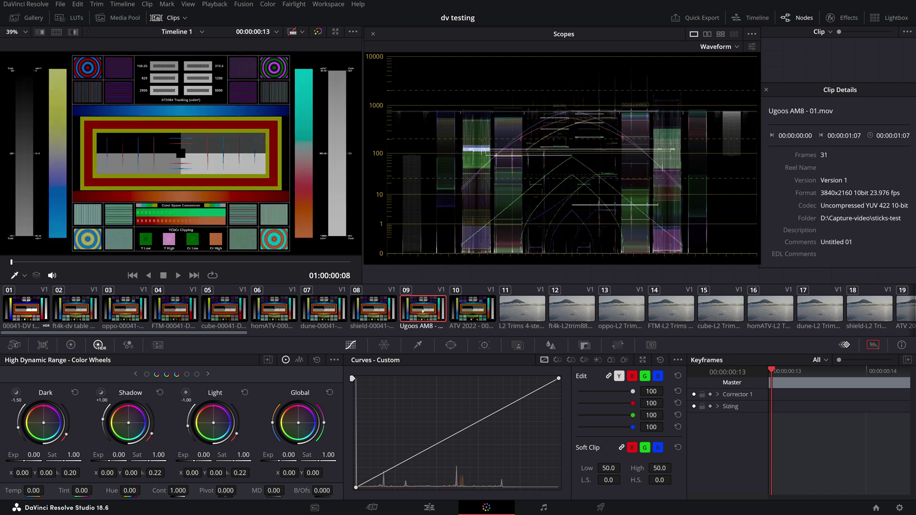
left_click(280, 310)
left_click(418, 309)
left_click(278, 309)
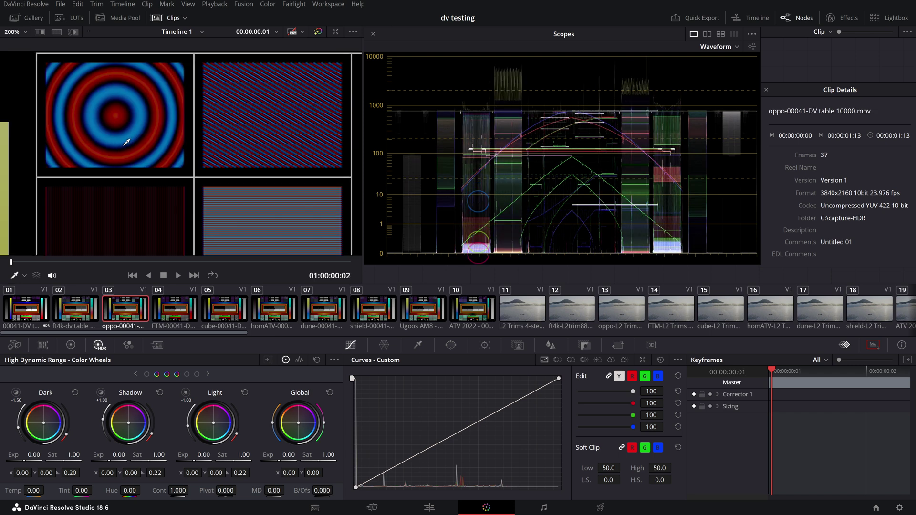
Step: Magnify the ring and line patterns of the oppo capture in the viewer, settling on 200% zoom
scroll(125, 141, "up", 4)
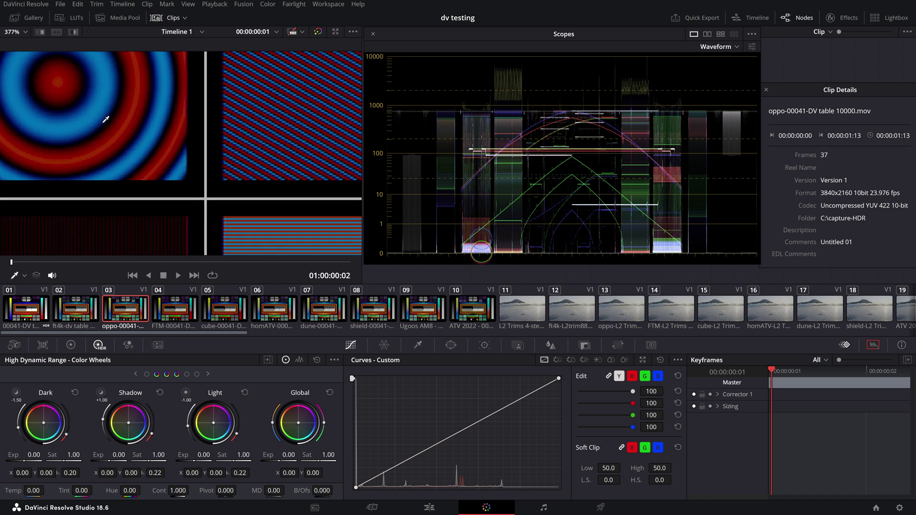
scroll(64, 94, "down", 2)
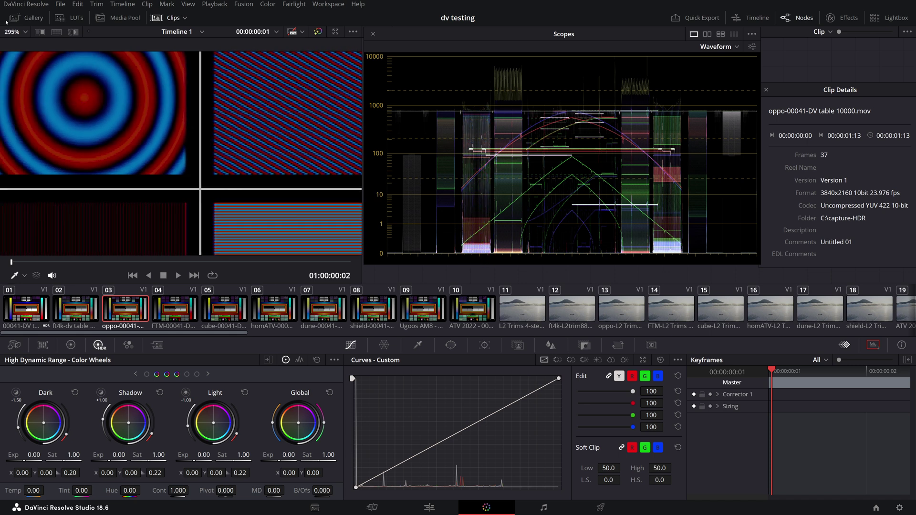
left_click(24, 31)
left_click(43, 112)
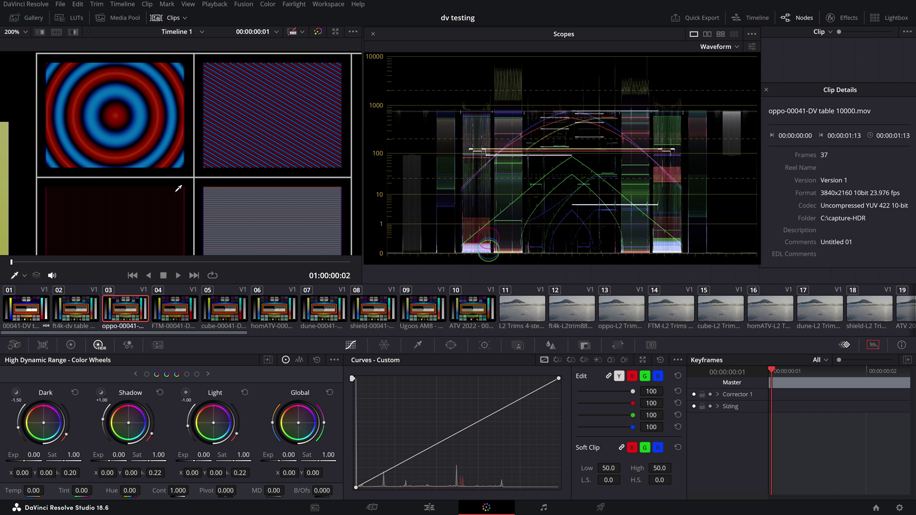
Step: Compare the fine line patterns of the ft4k capture in clip 02 with the oppo capture in clip 03
left_click(77, 312)
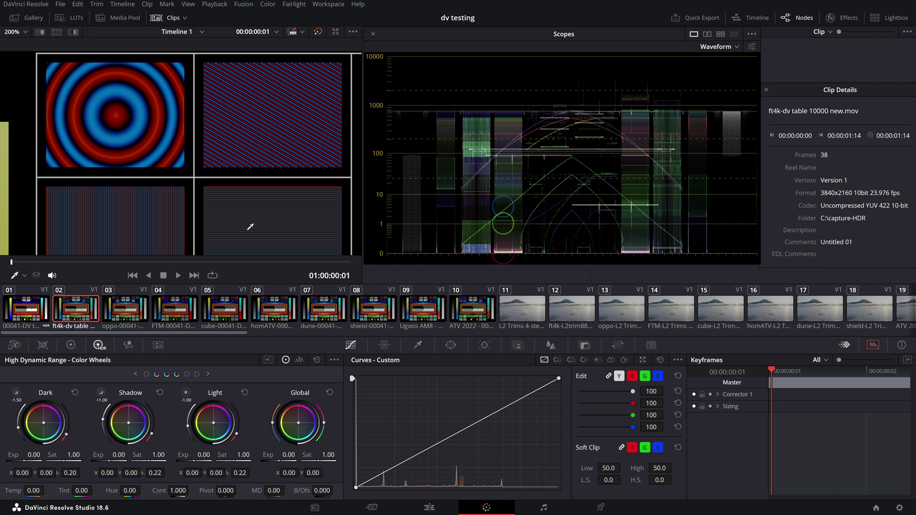
left_click(135, 308)
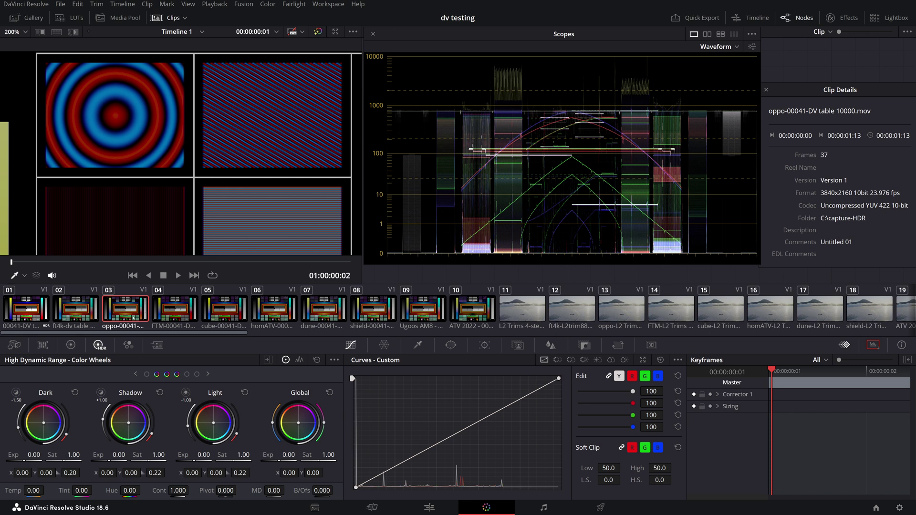
left_click(78, 315)
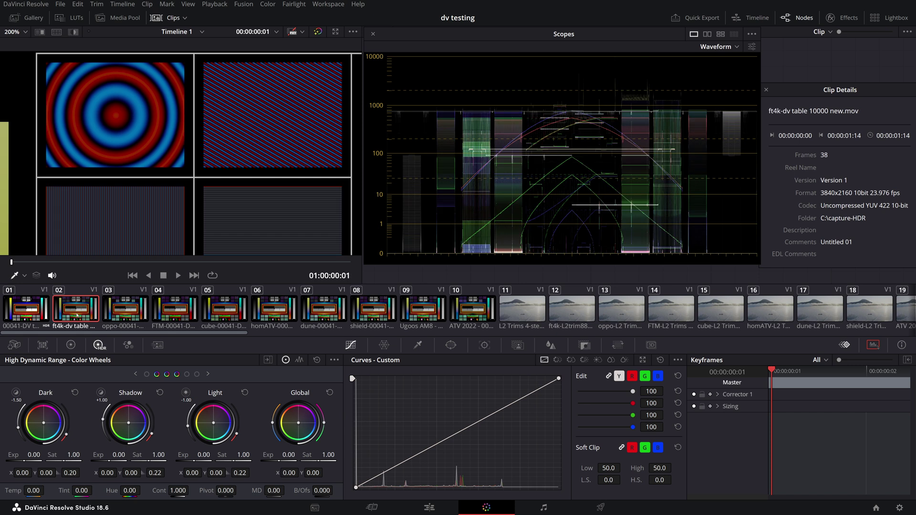
Step: Compare the magnified patterns of the dune capture in clip 07 with the ft4k capture in clip 02
left_click(334, 315)
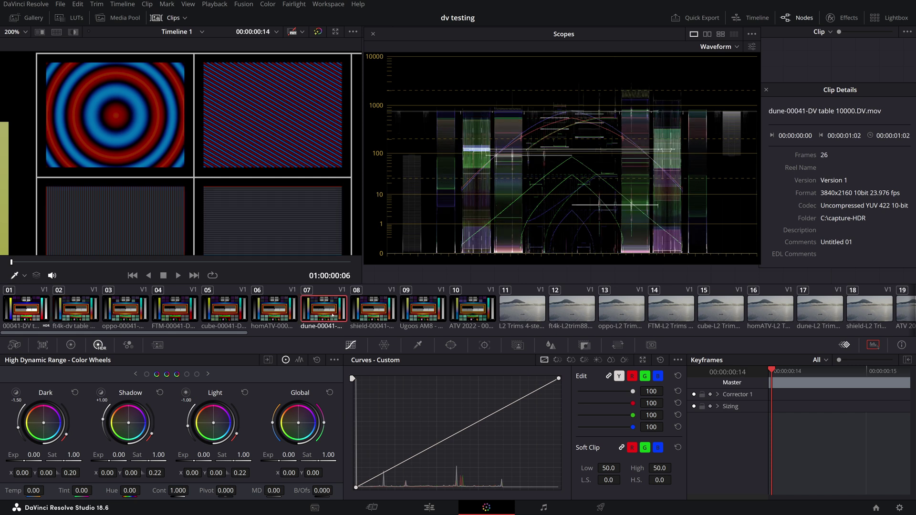
left_click(98, 312)
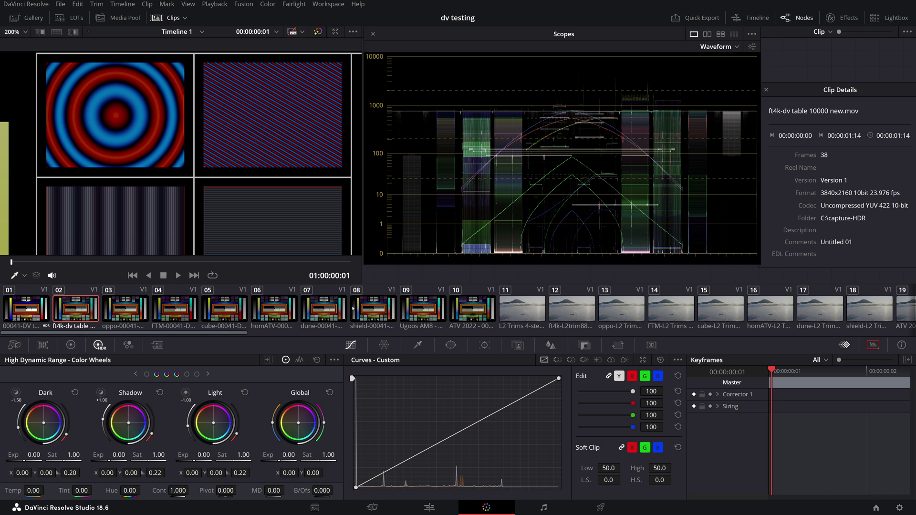
left_click(338, 310)
left_click(89, 311)
left_click(323, 313)
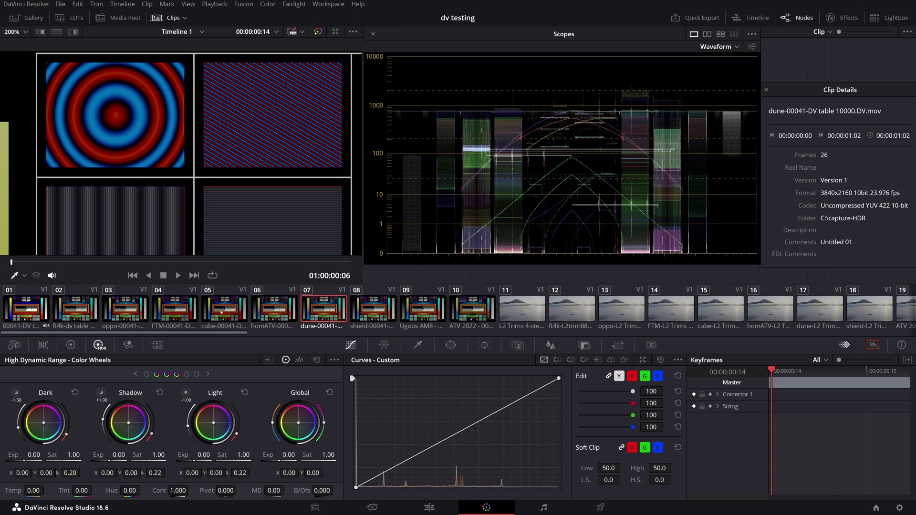
Step: Compare the magnified line patterns of the homATV and shield captures by alternating between clips 06 and 08
left_click(273, 312)
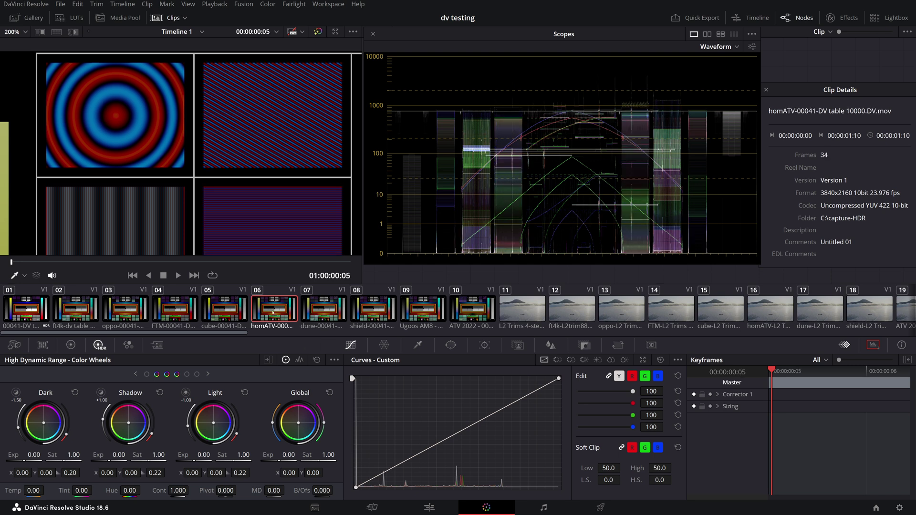
left_click(384, 317)
left_click(281, 316)
left_click(384, 317)
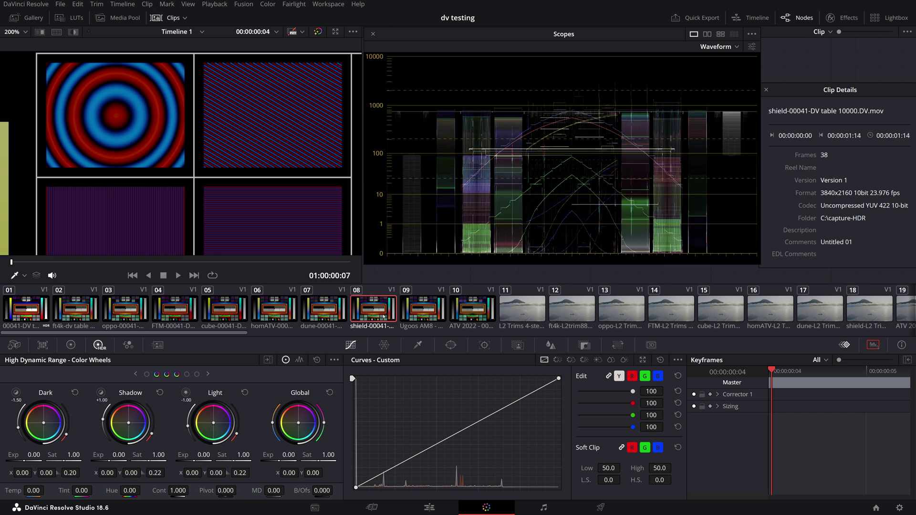
left_click(278, 316)
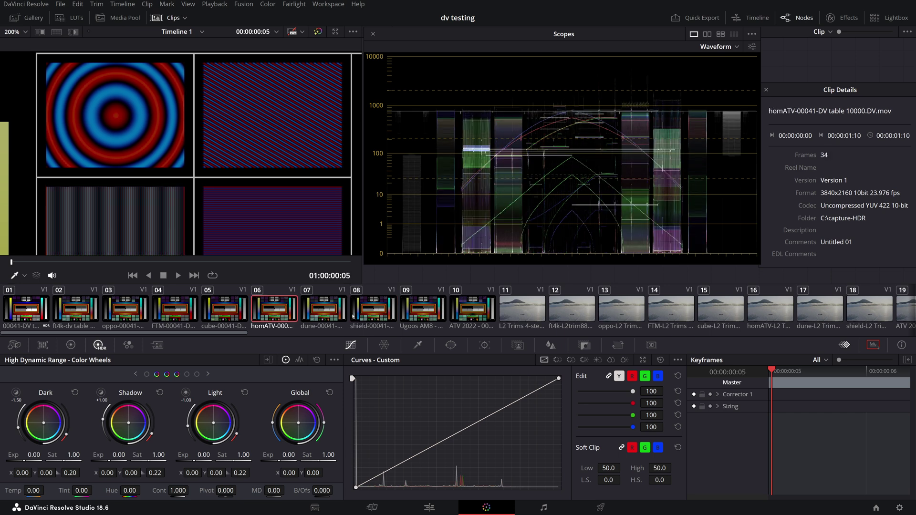
left_click(375, 317)
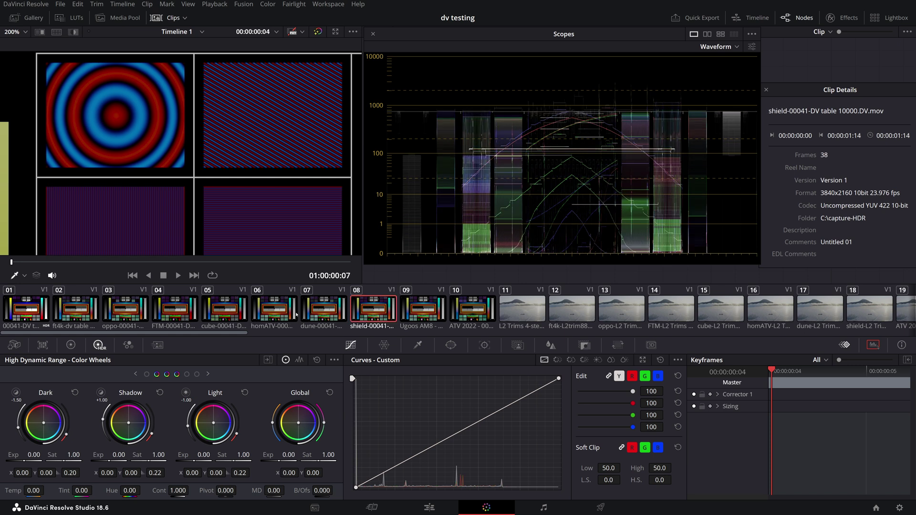
left_click(263, 316)
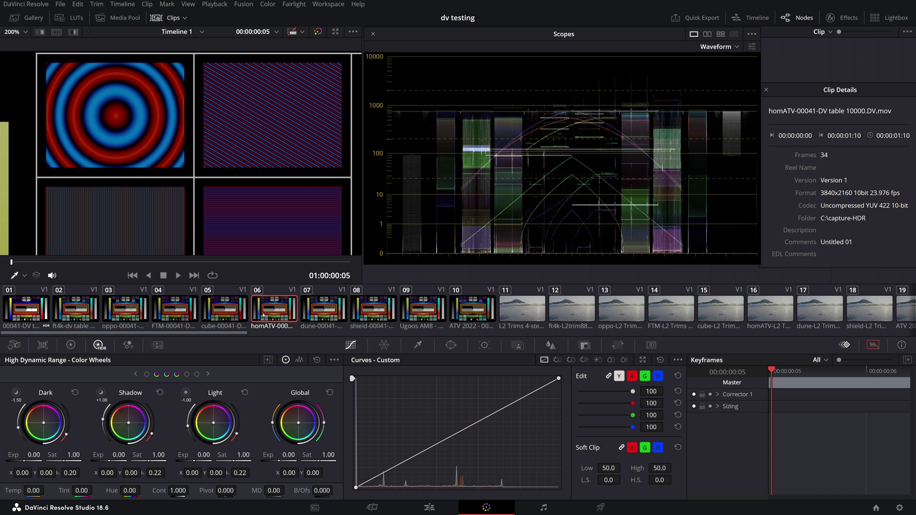
left_click(364, 315)
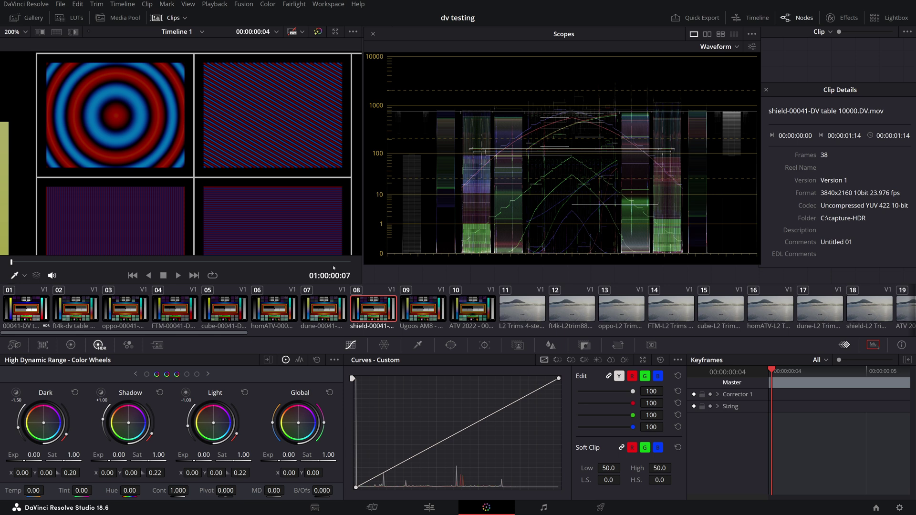
Step: Compare the magnified patterns of the FTM and cube captures in clips 04 and 05, checking the cube against the ft4k in clip 02
left_click_drag(318, 233, 298, 188)
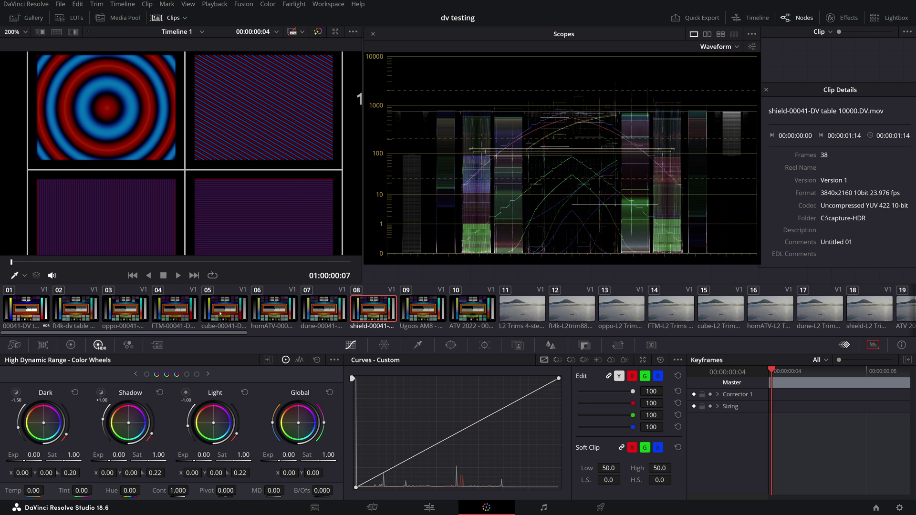
left_click(180, 312)
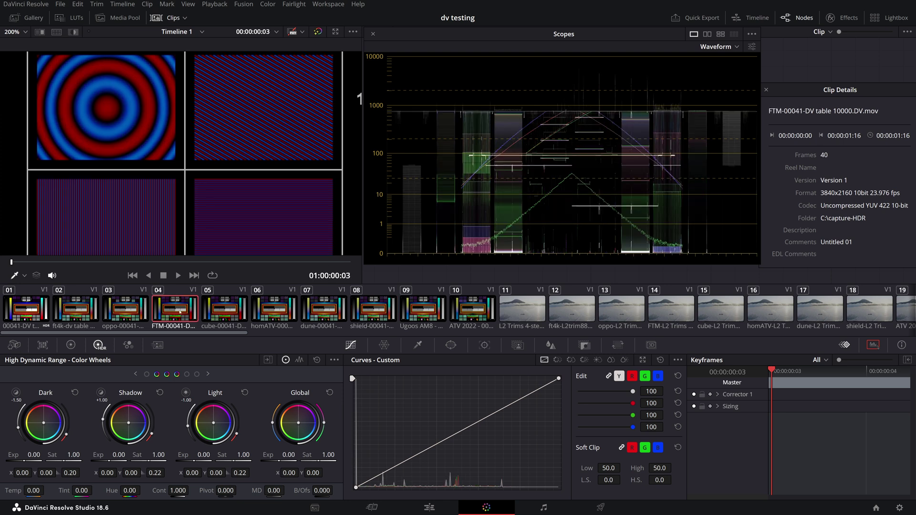
left_click(225, 311)
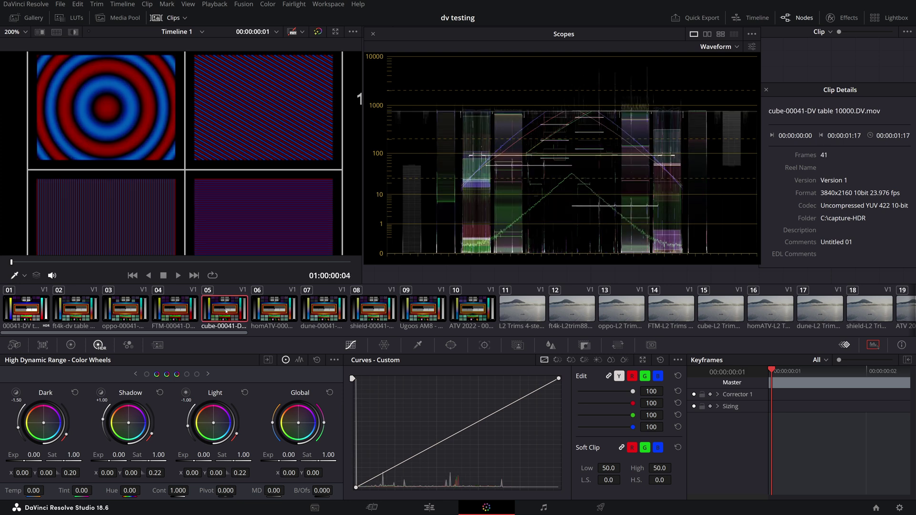
left_click(176, 313)
left_click(224, 311)
left_click(175, 310)
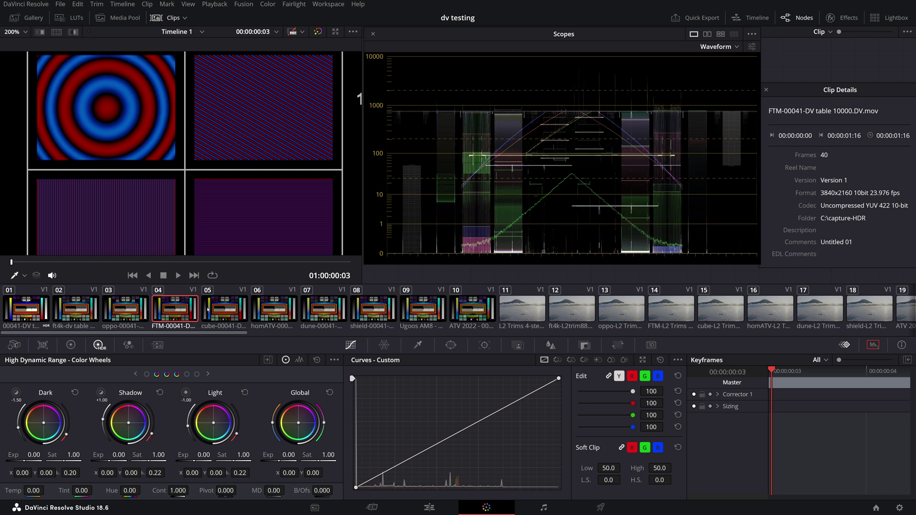
left_click(222, 309)
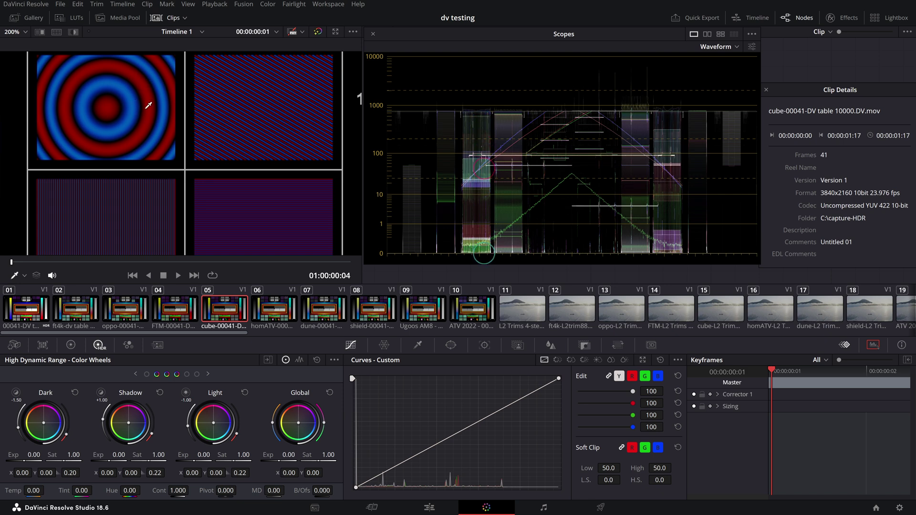
left_click(87, 309)
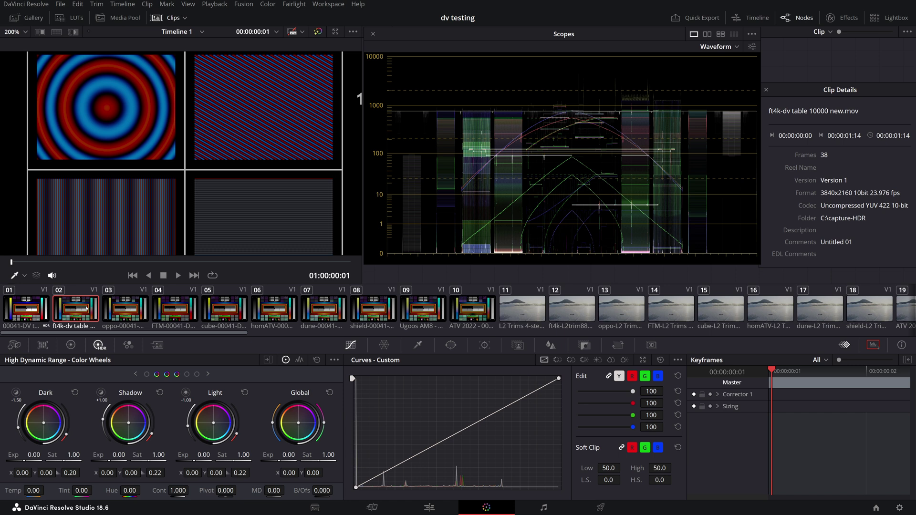
left_click(216, 308)
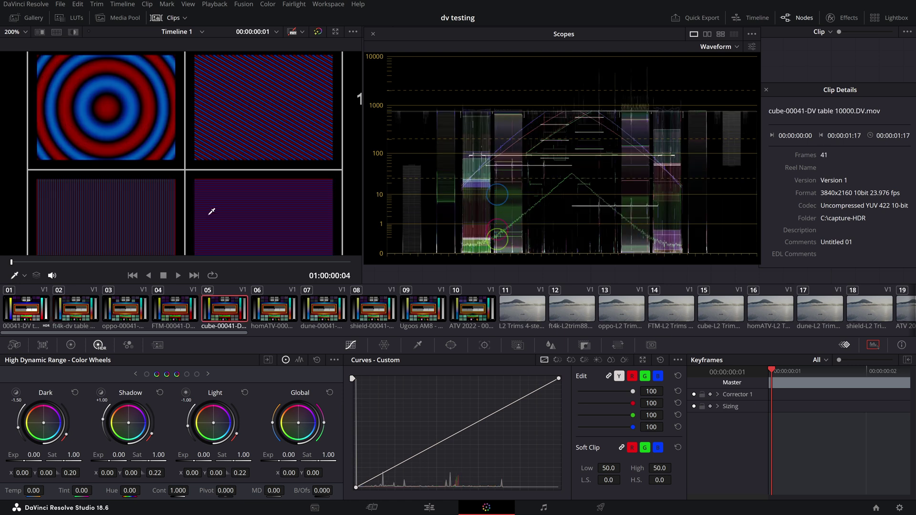
Step: Fit the cube capture's whole test chart in the viewer after checking it at 100% actual size
left_click(16, 32)
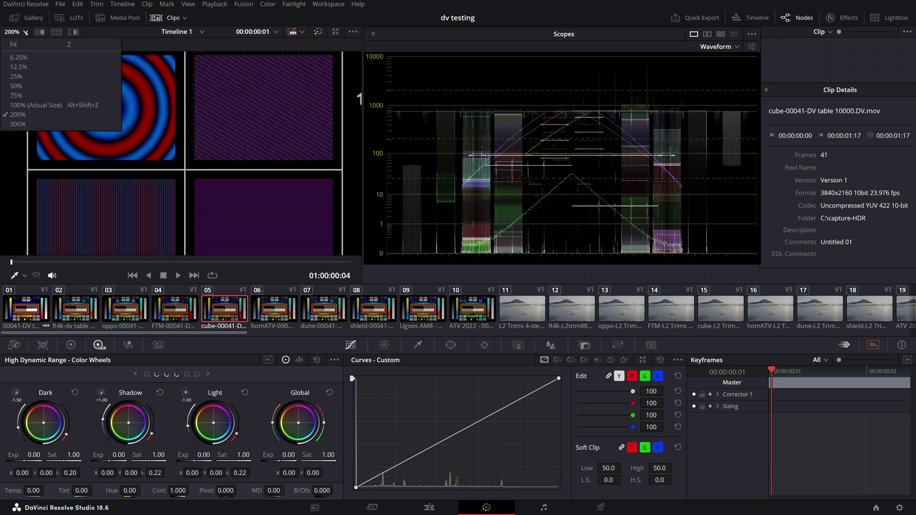
left_click(38, 105)
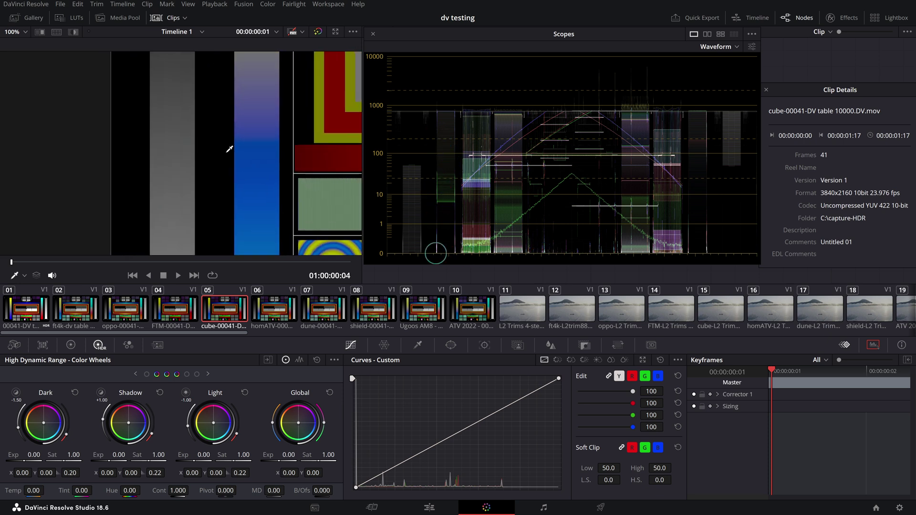
left_click(25, 32)
left_click(102, 128)
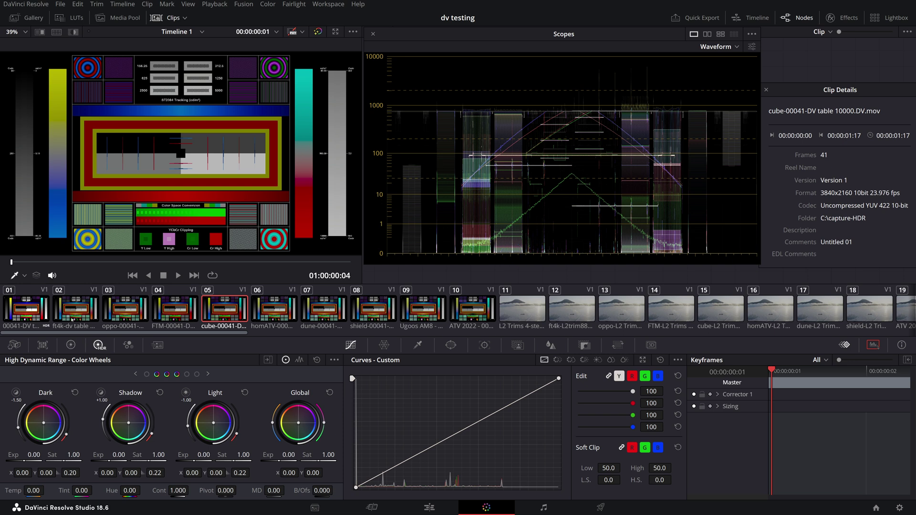
Step: Compare the full charts and waveforms of the ft4k, oppo, FTM and cube captures in clips 02 to 05
left_click(71, 315)
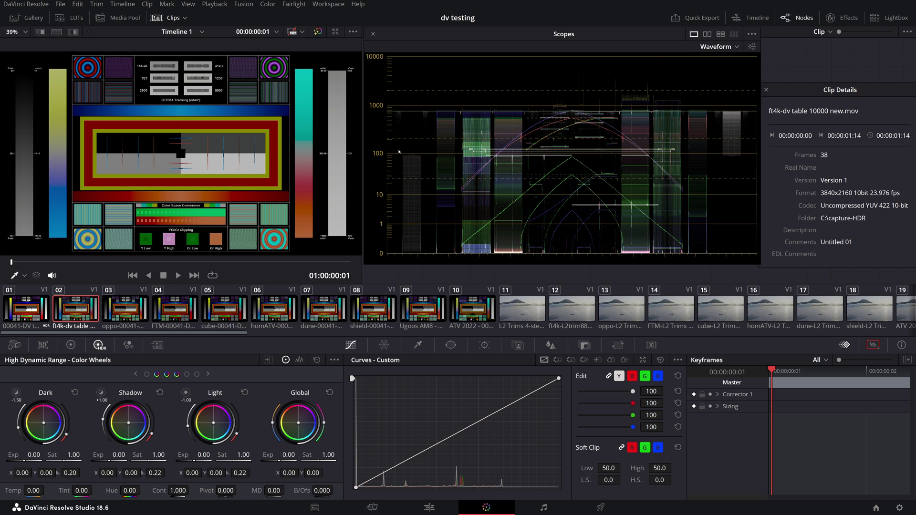
left_click(175, 309)
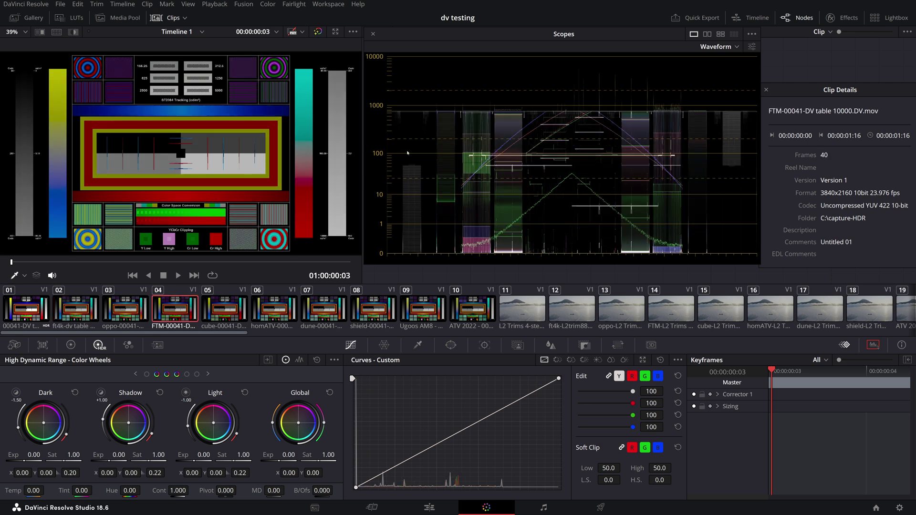
left_click(120, 315)
left_click(76, 310)
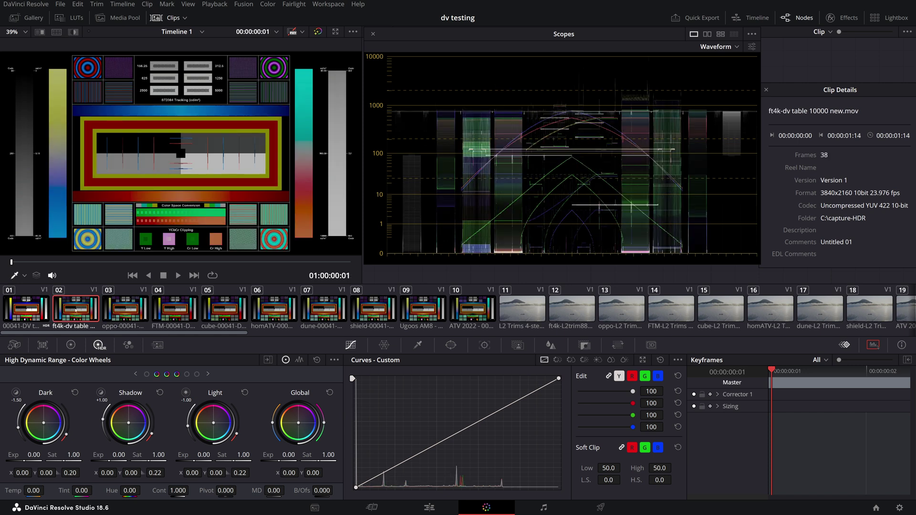
left_click(128, 312)
left_click(177, 313)
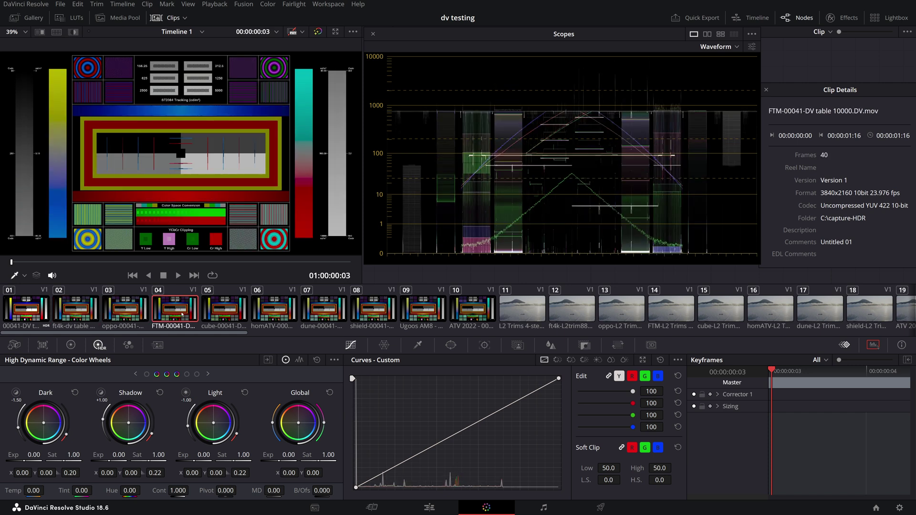
left_click(240, 313)
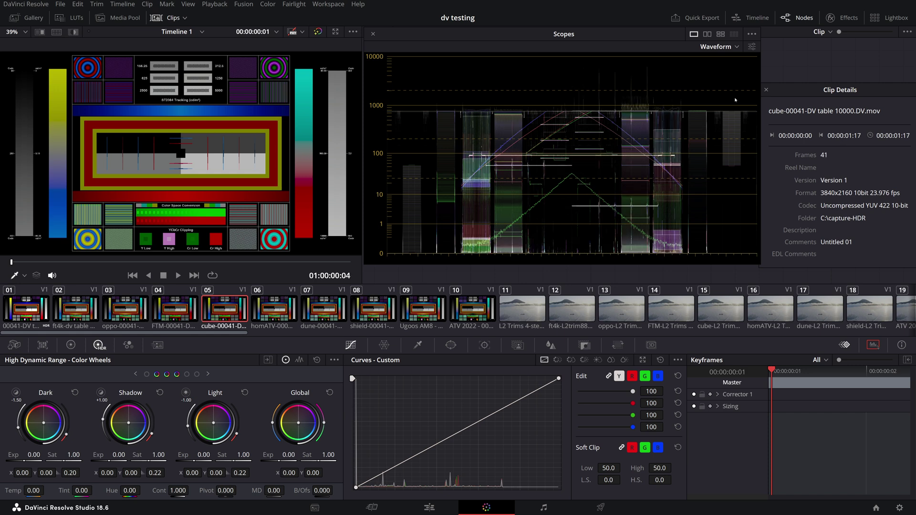
left_click(91, 317)
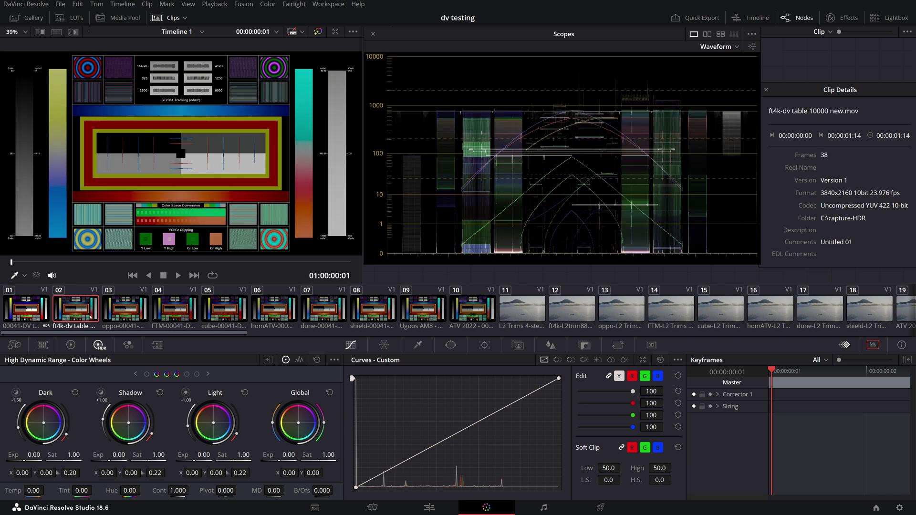
Step: Compare the full charts and waveforms of the oppo and FTM captures in clips 03 and 04 with the ft4k in clip 02
left_click(137, 314)
left_click(176, 313)
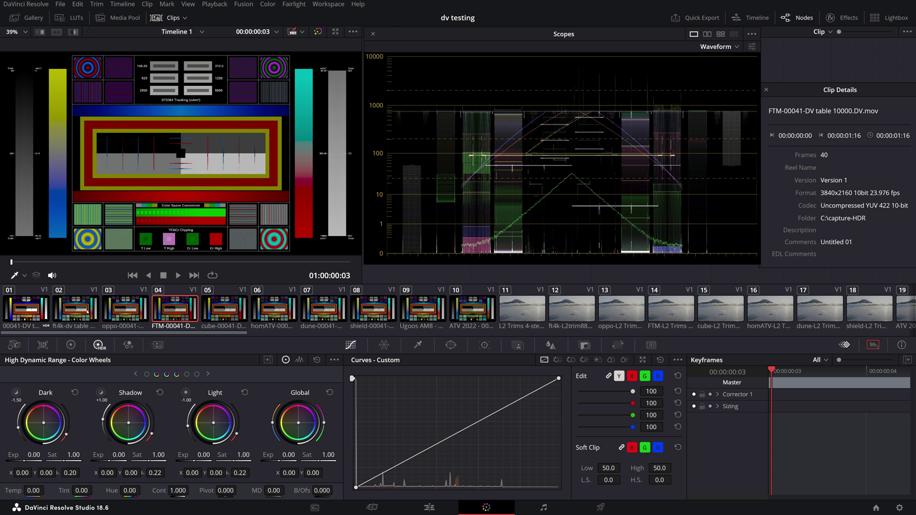
left_click(131, 309)
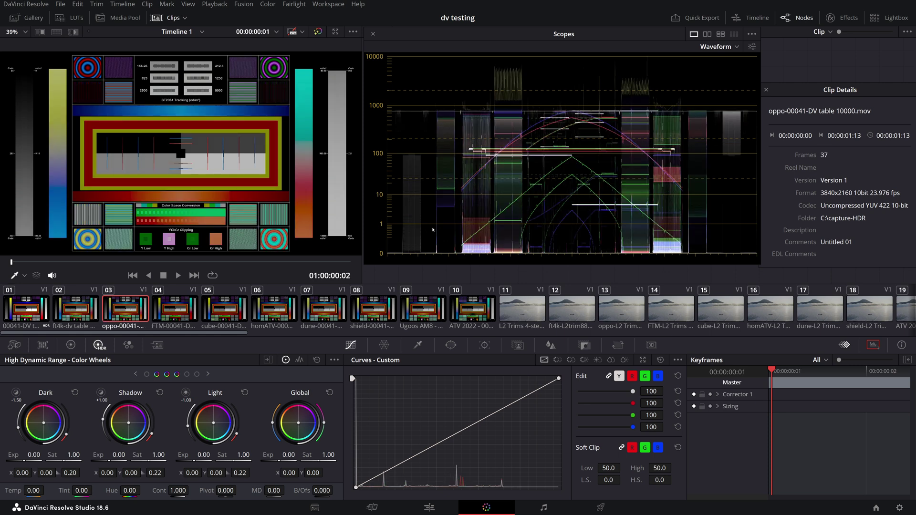
left_click(84, 315)
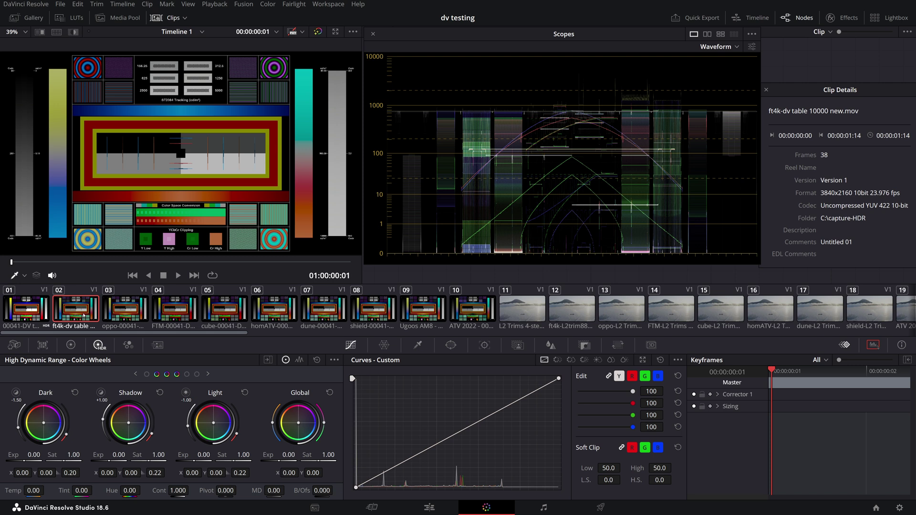
Step: Check the homATV and dune captures in clips 06 and 07 against the FTM and cube captures in clips 04 and 05
left_click(282, 315)
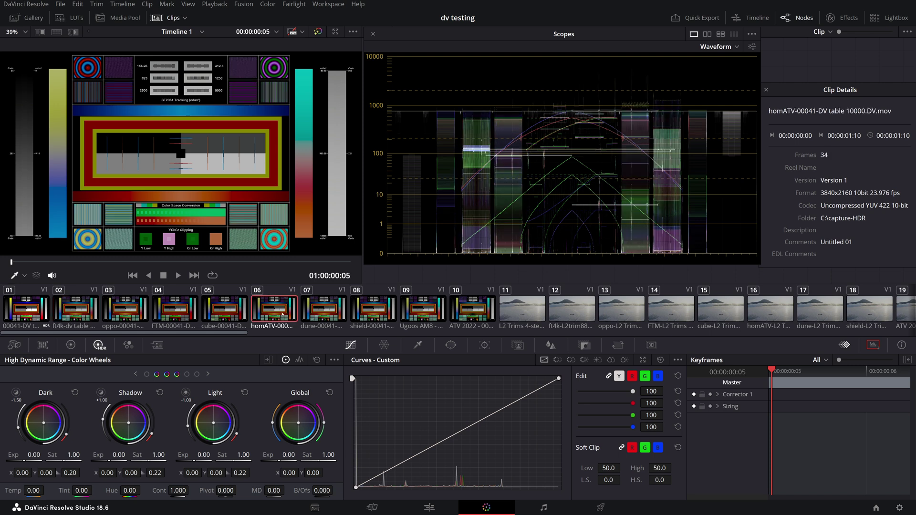
left_click(320, 314)
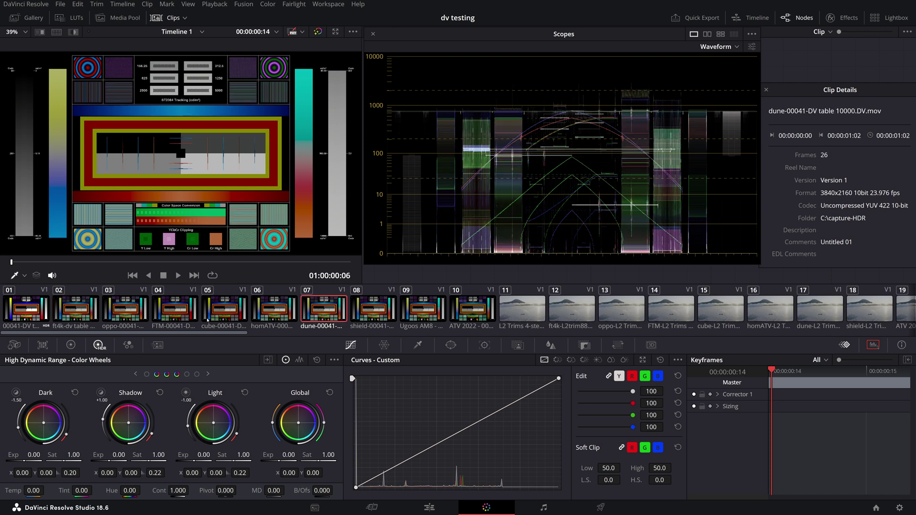
left_click(180, 319)
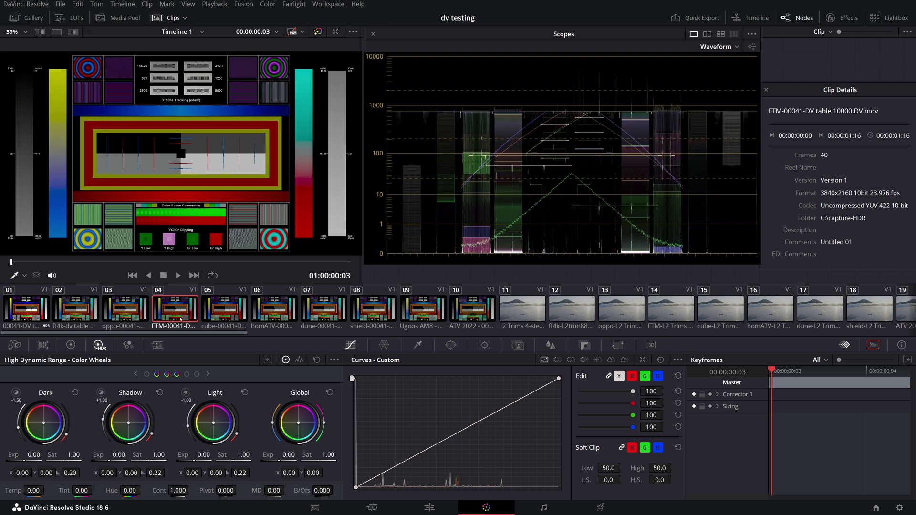
left_click(226, 318)
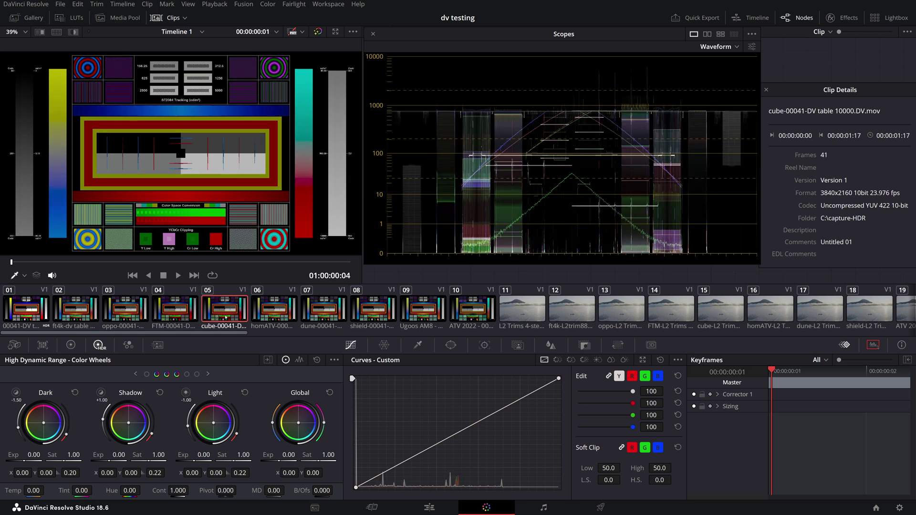
Step: Compare the shield capture in clip 08 with the FTM in clip 04 and the ft4k in clip 02
left_click(369, 317)
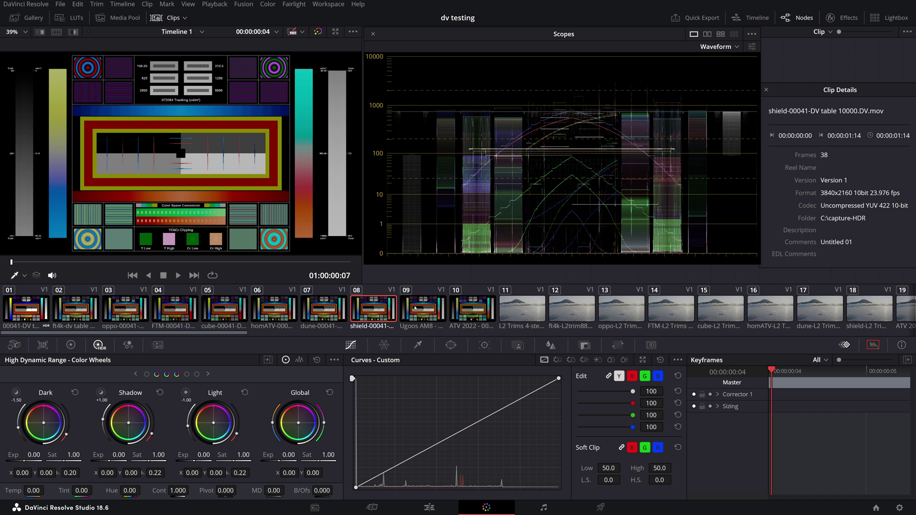
left_click(192, 317)
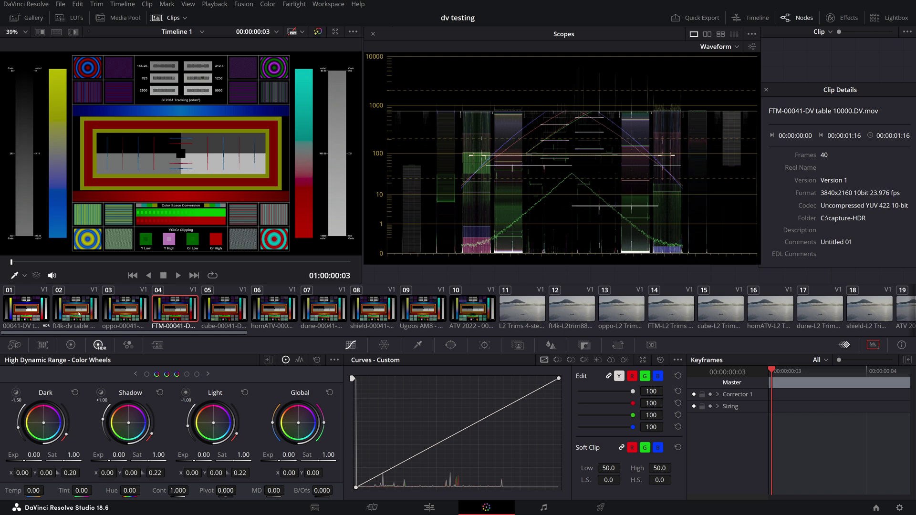
left_click(78, 315)
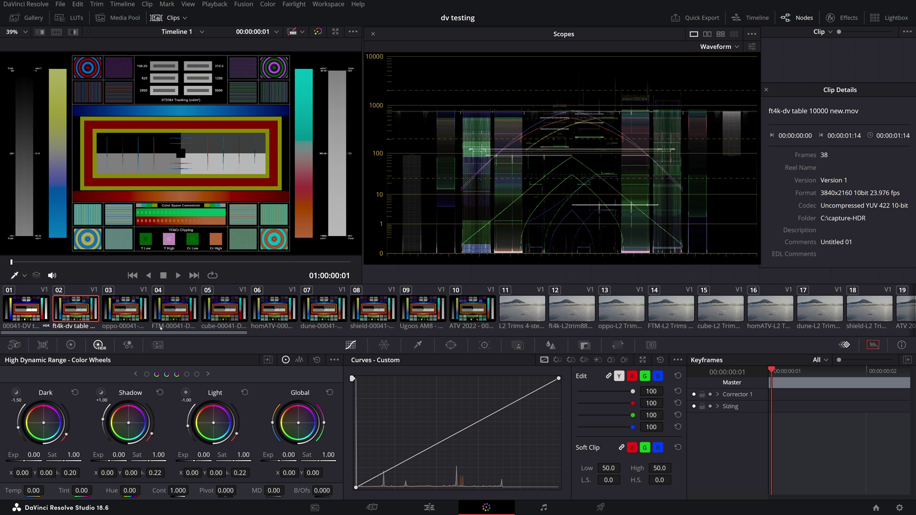
left_click(170, 315)
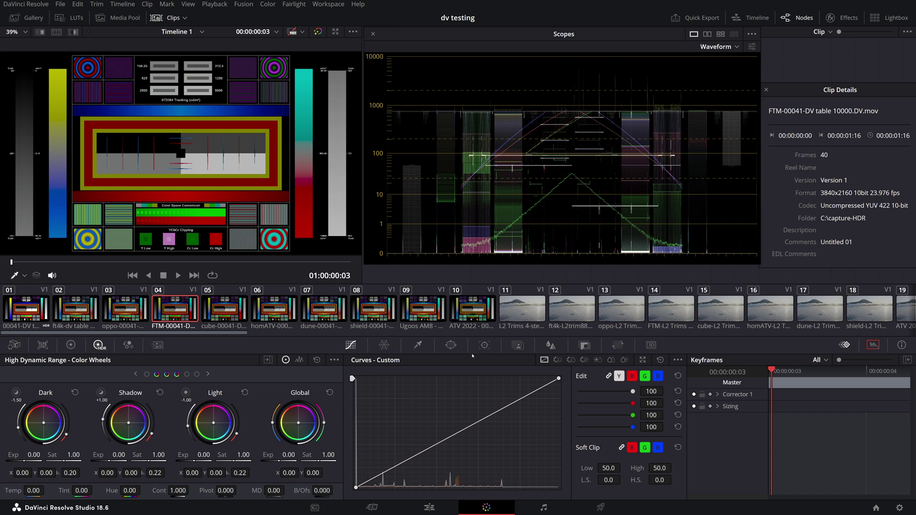
Step: Examine the ring and line patterns of the ATV 2022 capture in clip 10 at 200% and 300%, comparing them with clip 02 at 200%
left_click(474, 318)
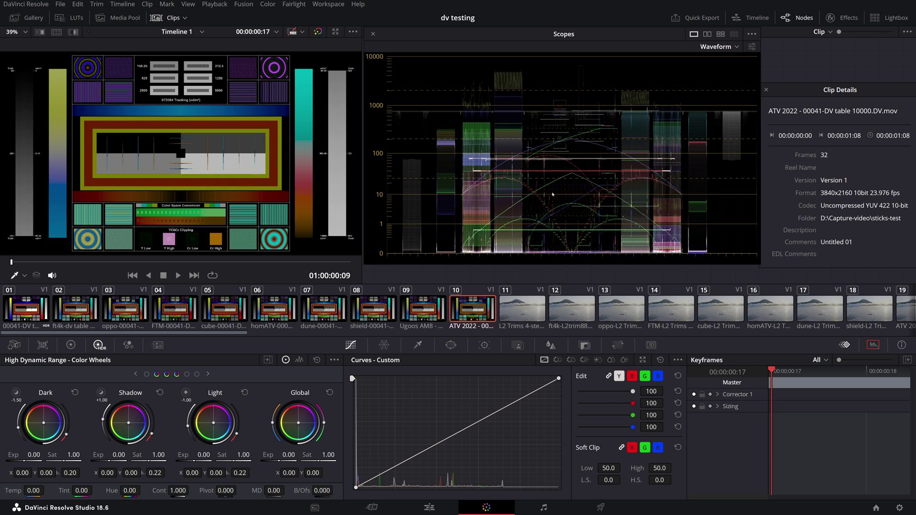
left_click(24, 33)
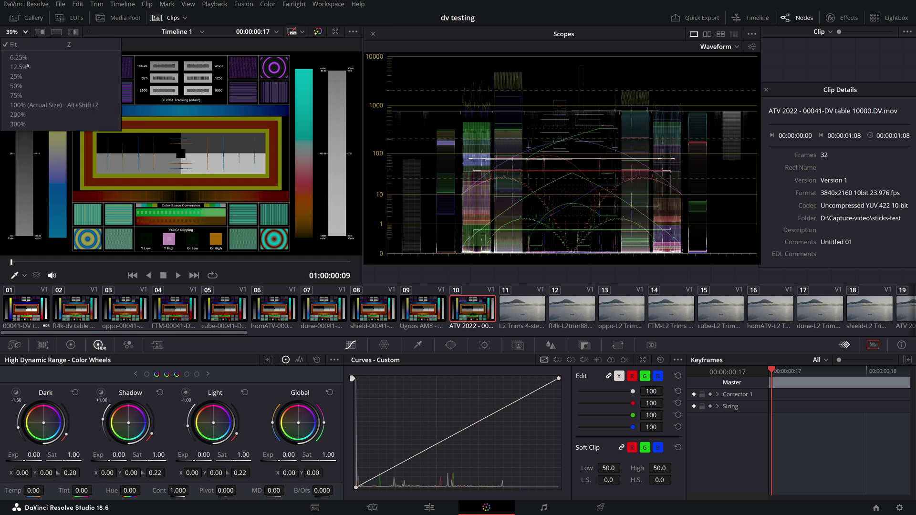
left_click(16, 114)
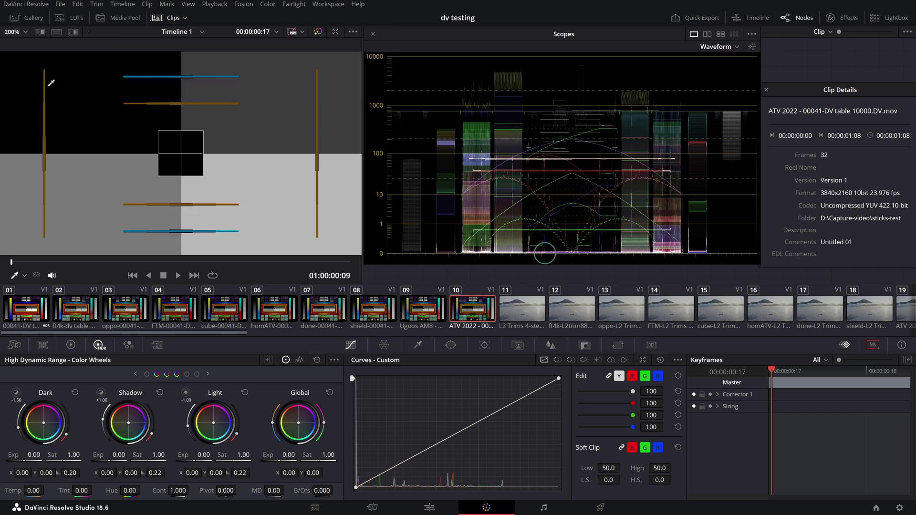
scroll(157, 126, "up", 5)
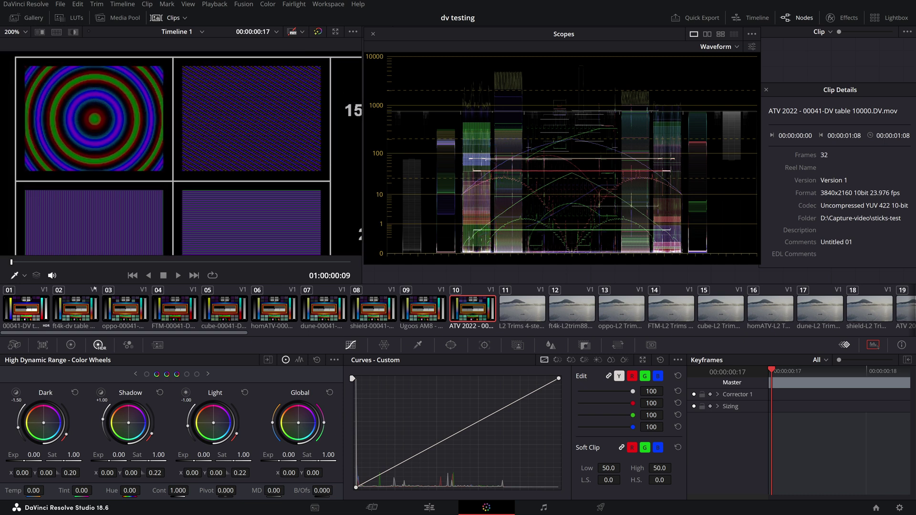
left_click(75, 309)
left_click(473, 314)
scroll(186, 201, "down", 1)
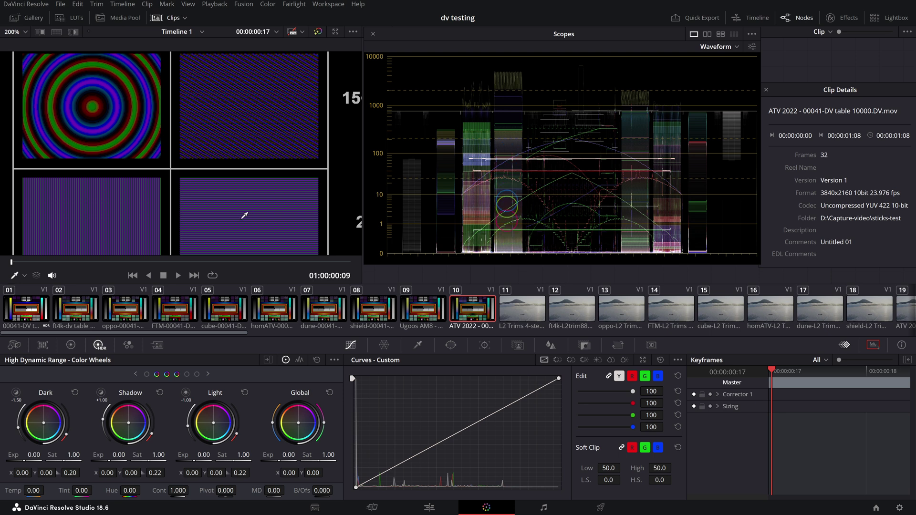
left_click(19, 32)
left_click(29, 123)
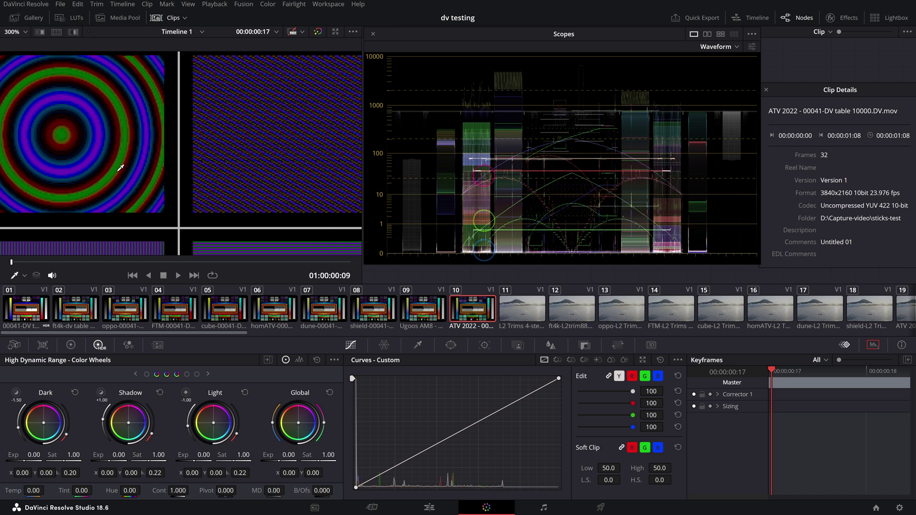
Step: Compare the Color Space Conversion and YCbCr Clipping areas of clip 10 at 100% with the ft4k, cube and source clips 02, 05 and 01
left_click(23, 32)
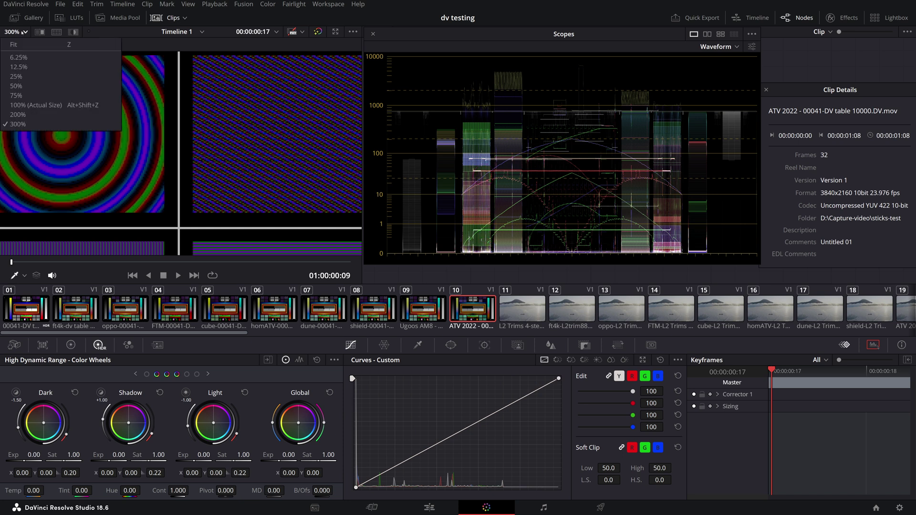
left_click(37, 105)
left_click_drag(215, 151, 219, 52)
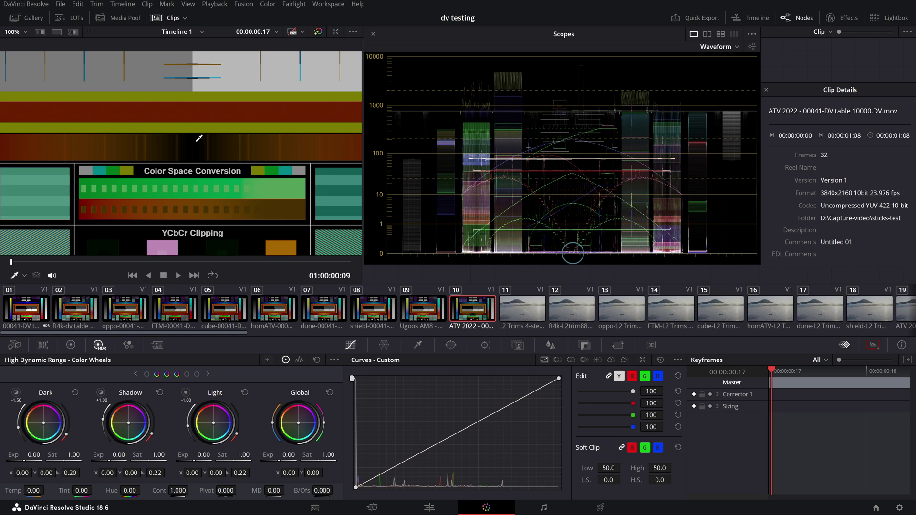
left_click(71, 315)
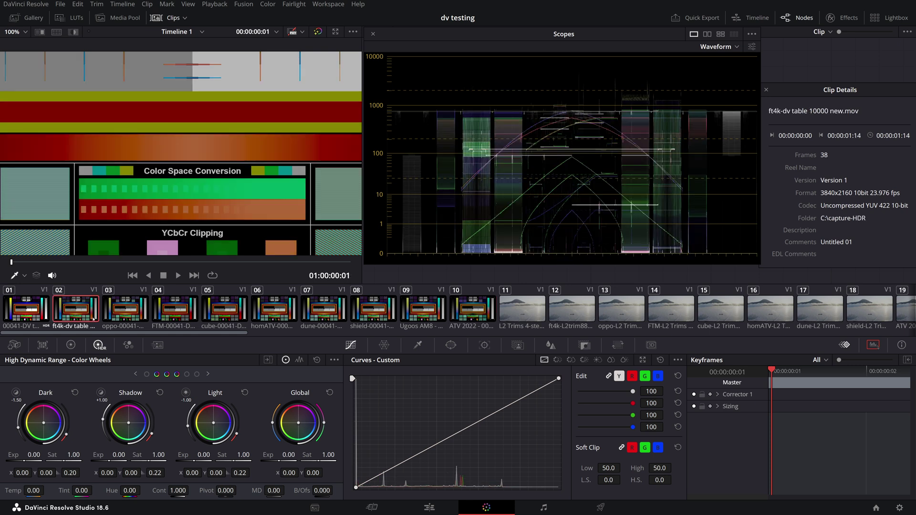
left_click(220, 317)
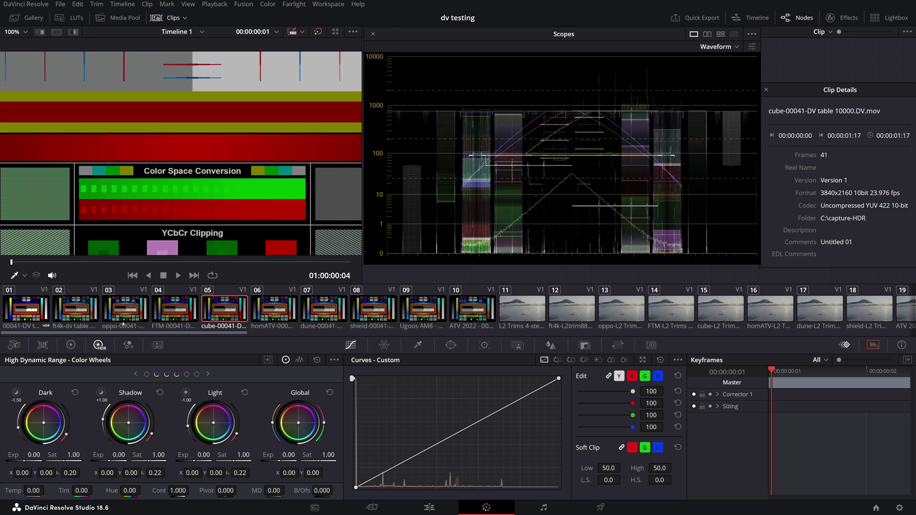
left_click(32, 310)
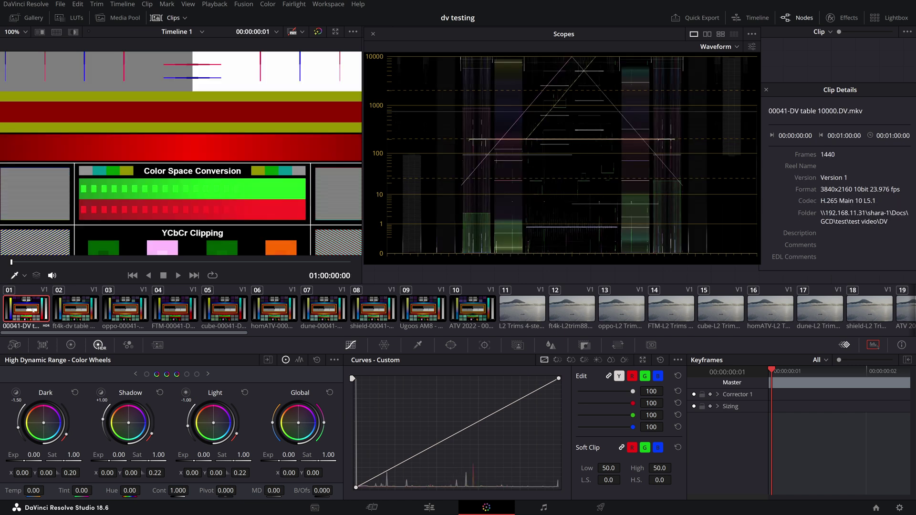
left_click(484, 310)
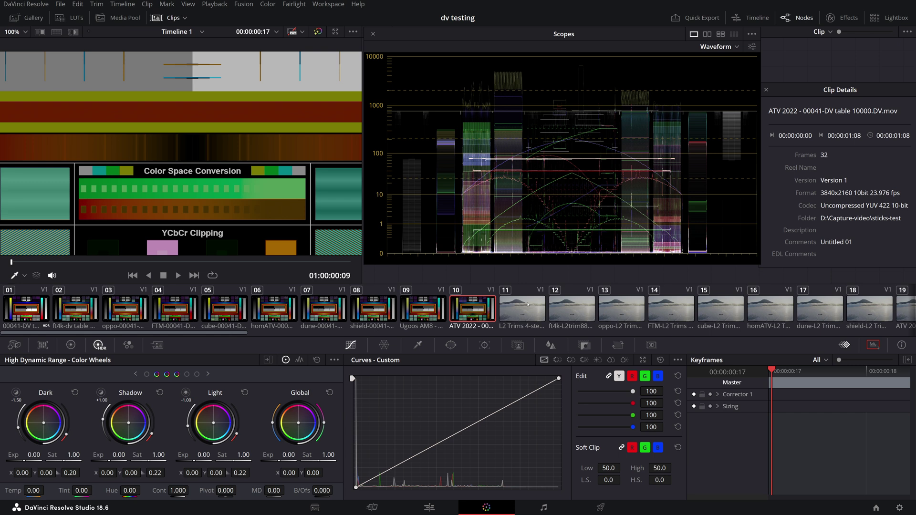
Step: Fit the L2 Trims 4-steps source in clip 11 in the viewer and compare it with the ft4k capture in clip 12
left_click(536, 308)
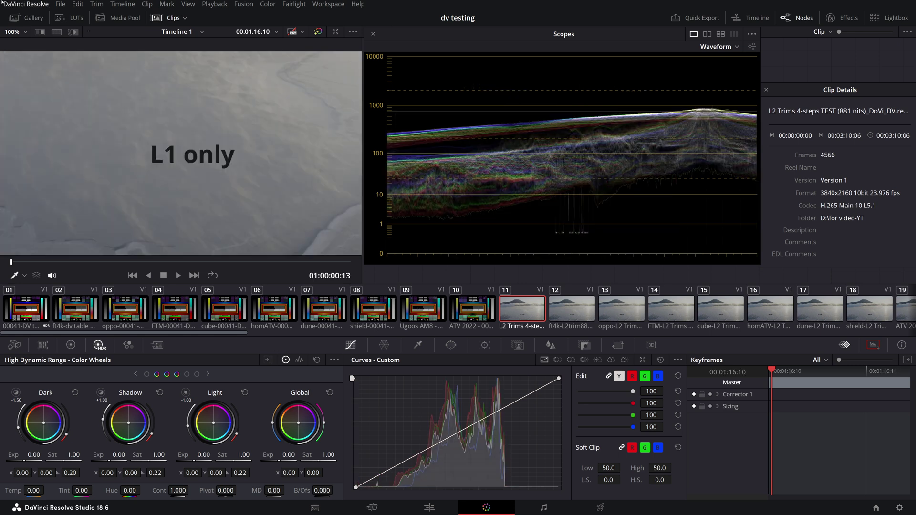
left_click(19, 56)
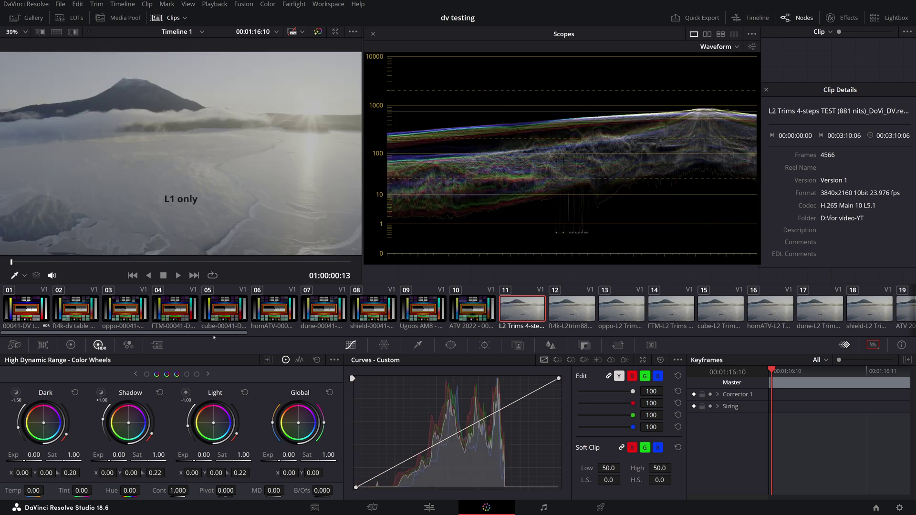
left_click_drag(210, 334, 343, 336)
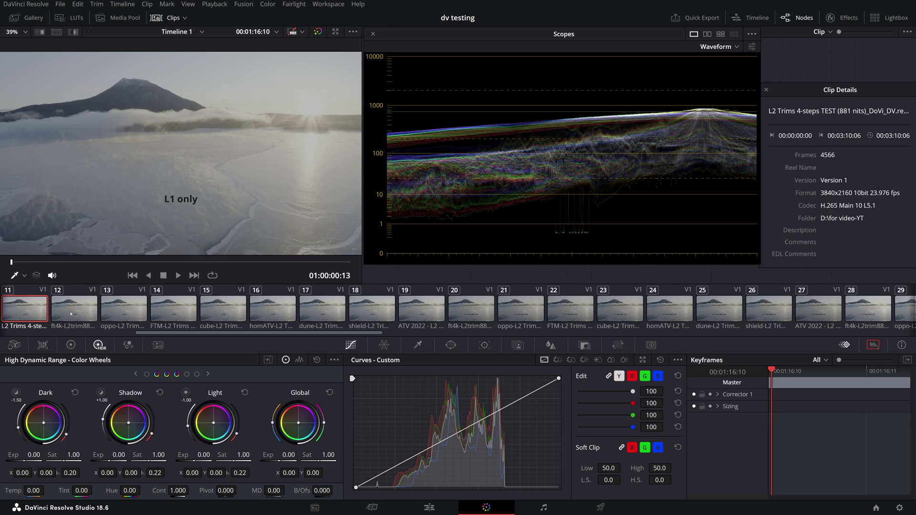
left_click(70, 313)
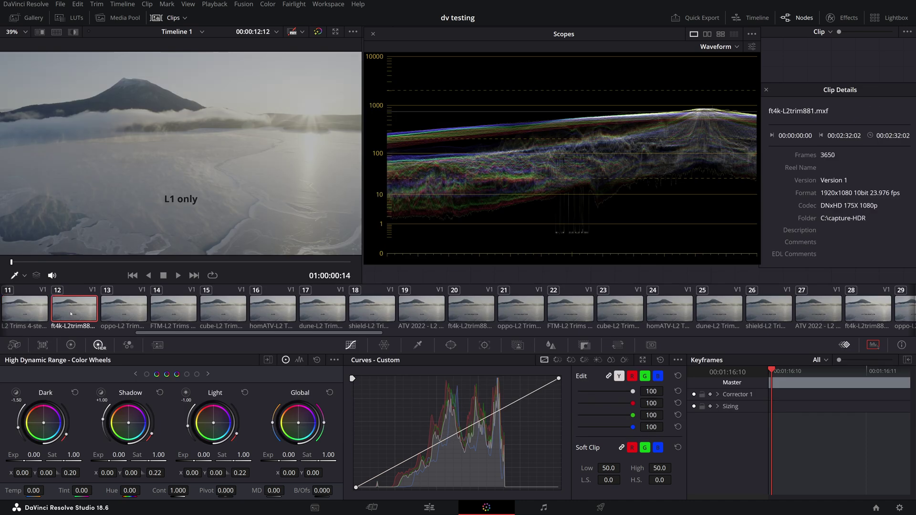
Step: Compare the L1-only waveforms of the ft4k and oppo L2 trim captures by alternating between clips 12 and 13
left_click(118, 316)
left_click(73, 316)
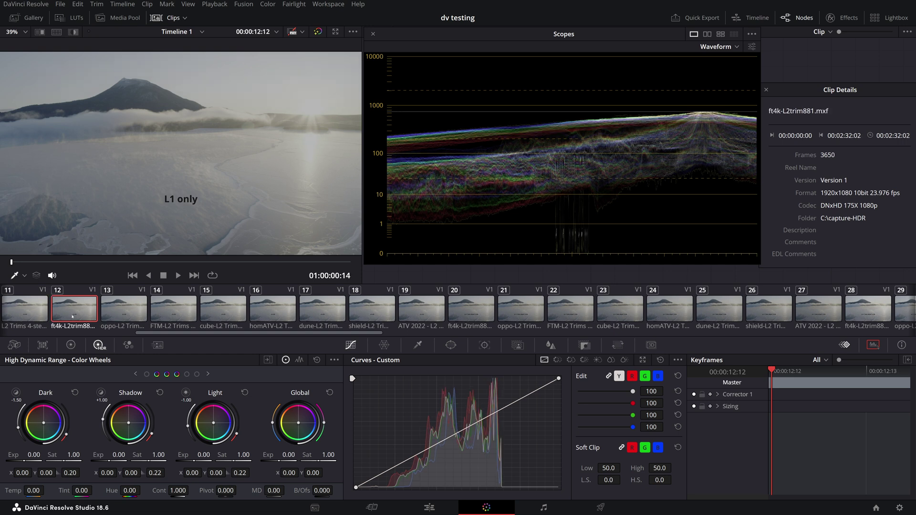
left_click(115, 314)
left_click(88, 315)
left_click(113, 313)
left_click(93, 315)
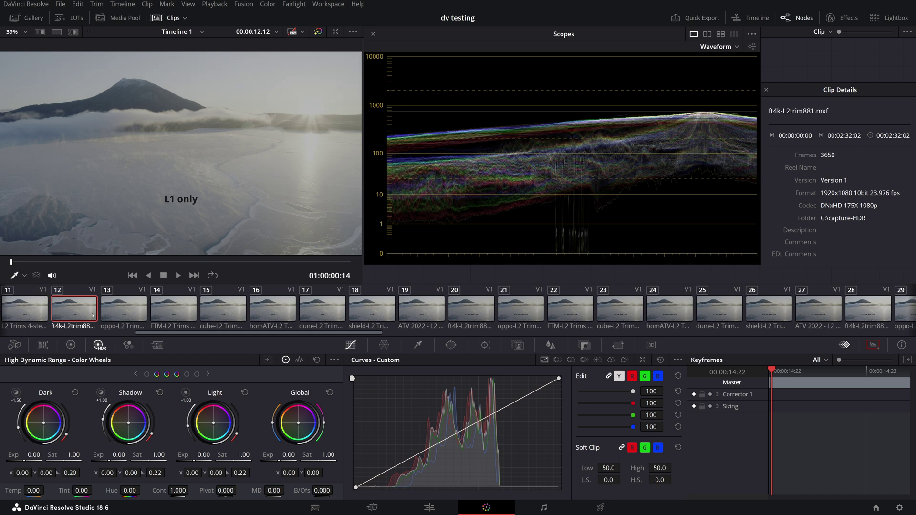
left_click(126, 314)
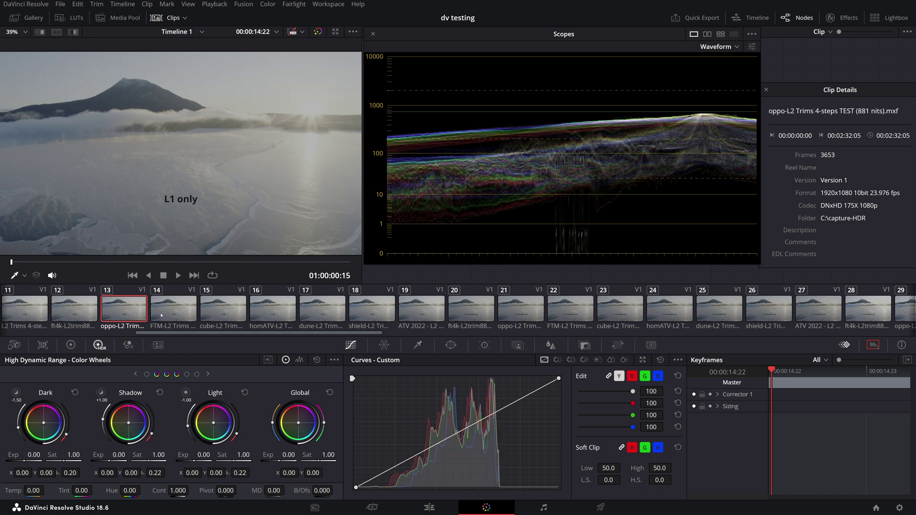
left_click(90, 314)
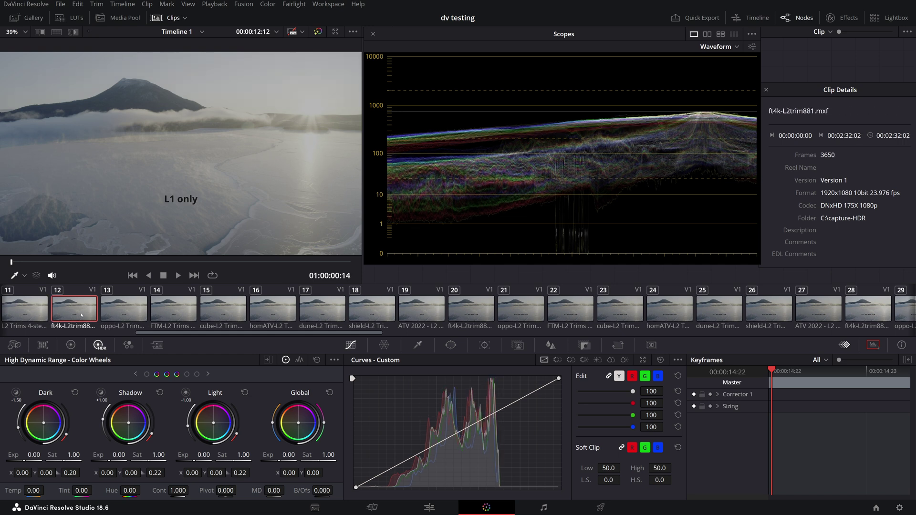
left_click(110, 311)
left_click(84, 314)
left_click(116, 314)
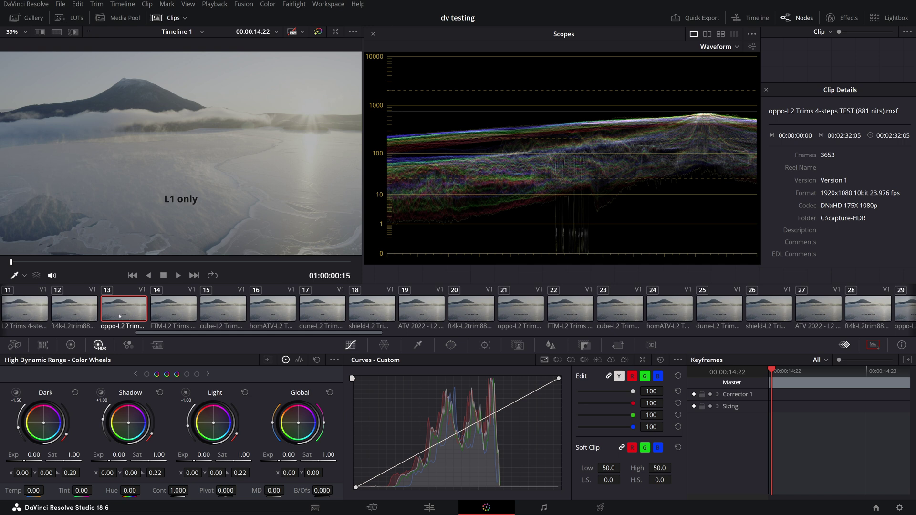
Step: Compare the ft4k L2 trim capture in clip 12 with the homATV and dune captures in clips 16 and 17
left_click(87, 317)
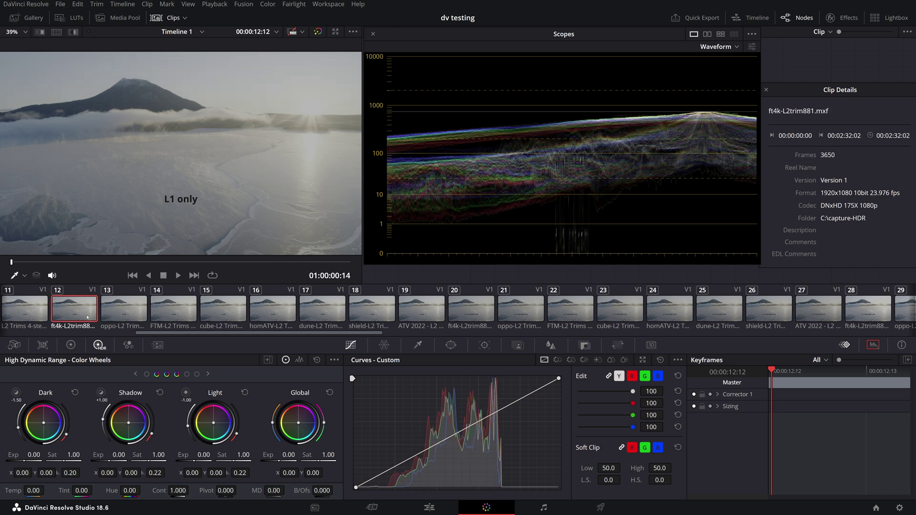
left_click(260, 319)
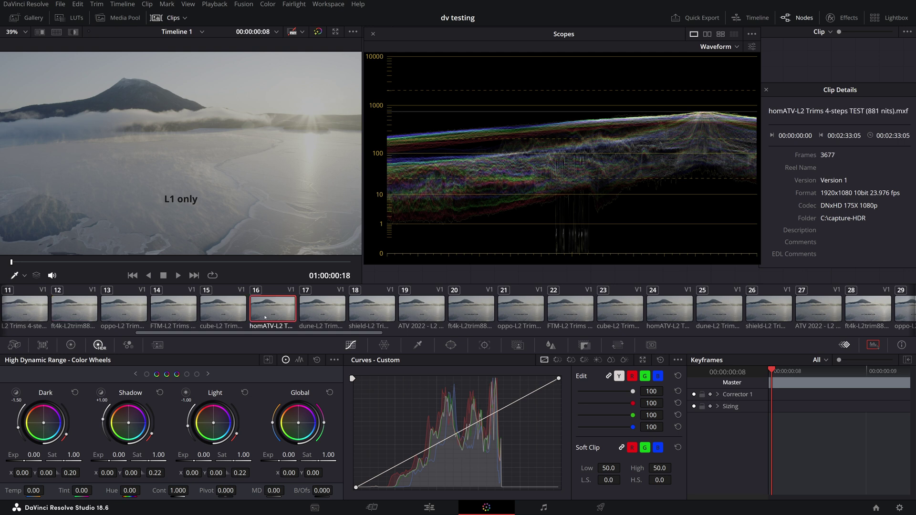
left_click(312, 317)
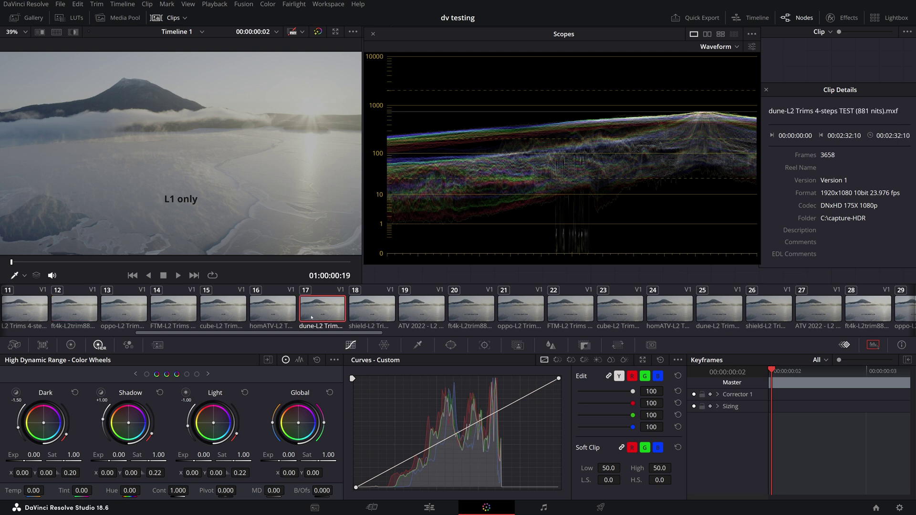
Step: Compare the L1-only waveforms of the homATV, ft4k, dune and shield captures in clips 16, 12, 17 and 18
left_click(285, 317)
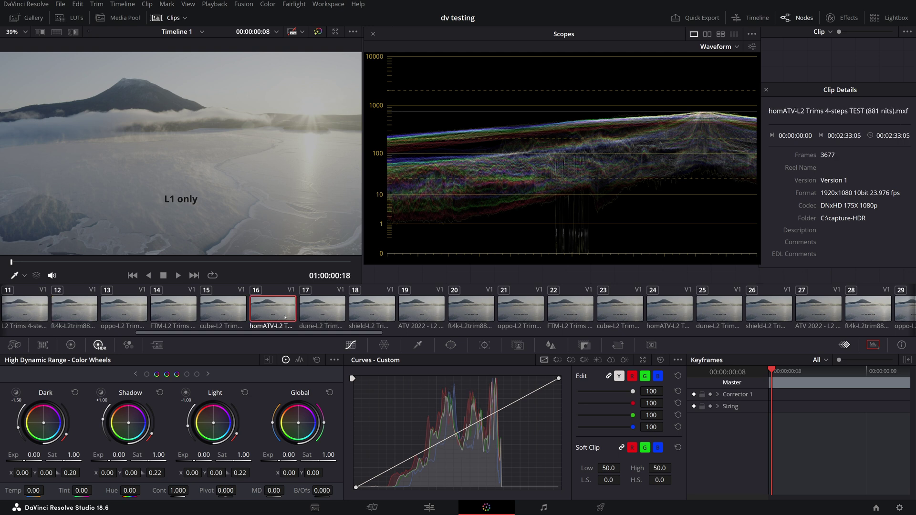
left_click(90, 320)
left_click(259, 318)
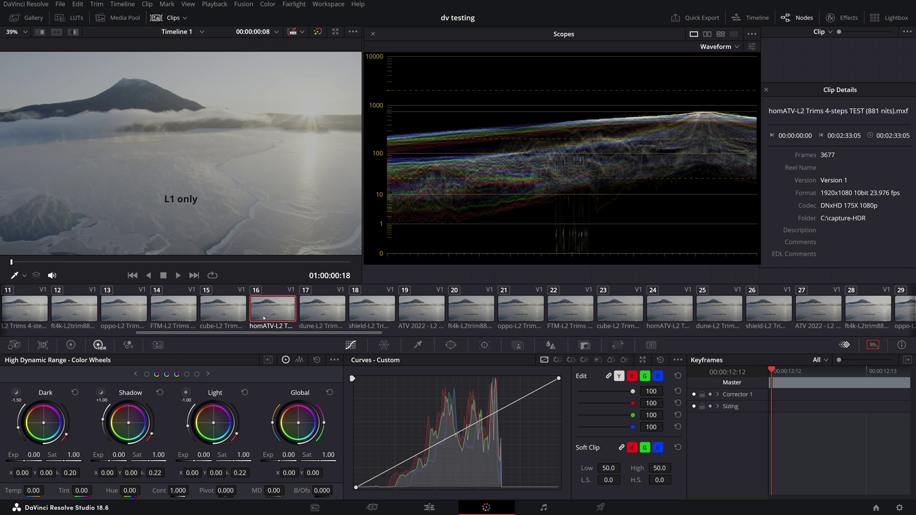
left_click(306, 317)
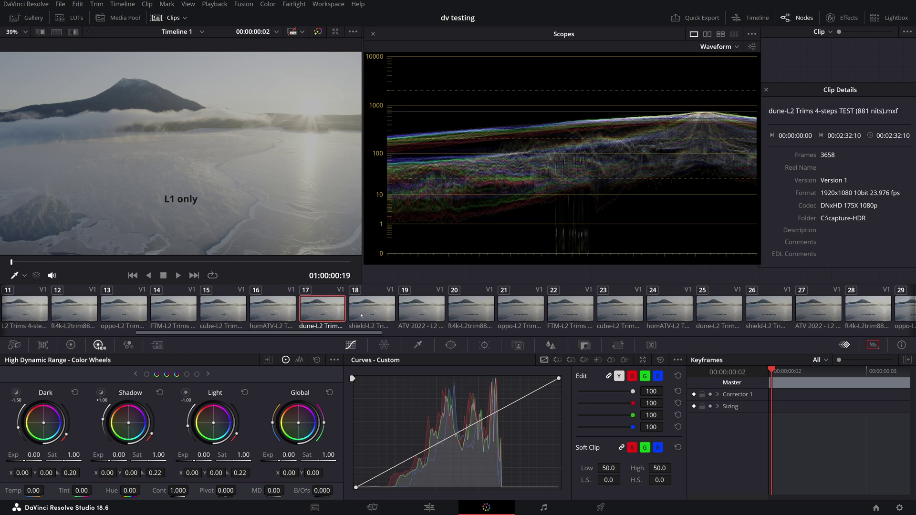
left_click(376, 315)
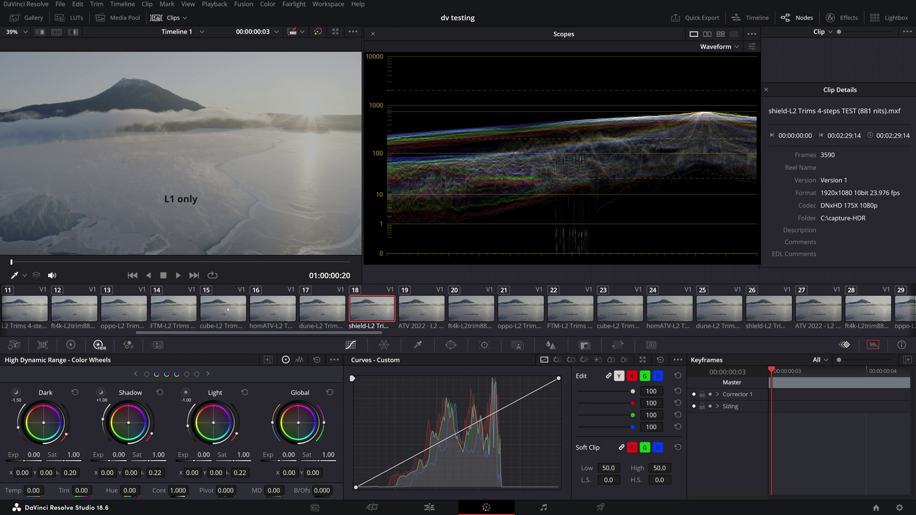
Step: Alternate between the L1-only FTM and cube captures in clips 14 and 15, and check FTM against ft4k clip 12
left_click(178, 309)
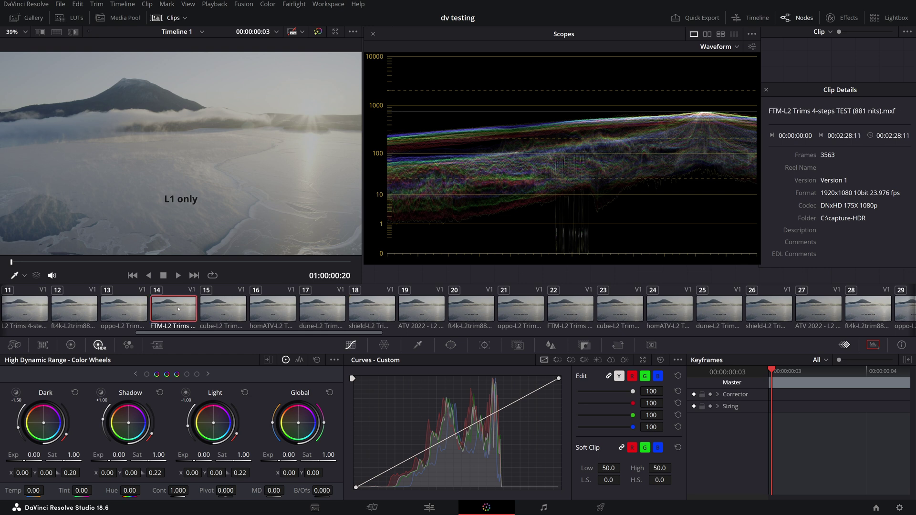
left_click(215, 311)
left_click(190, 313)
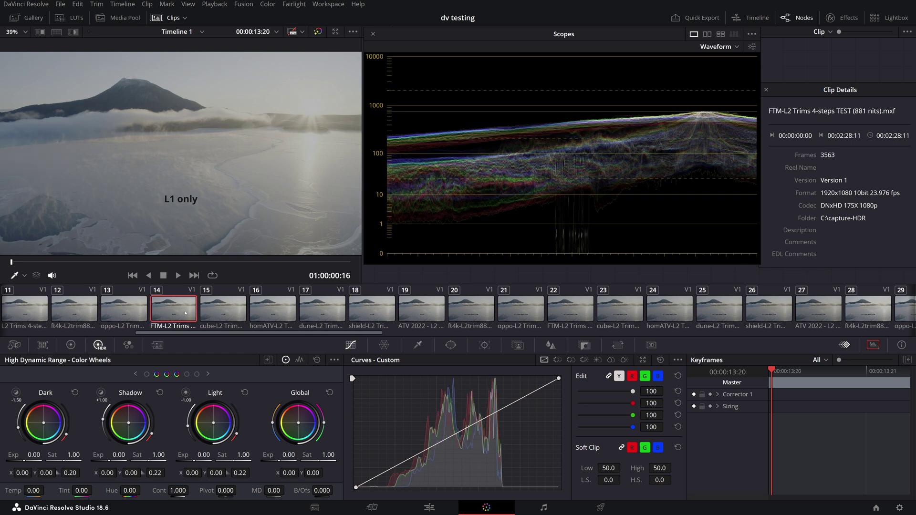
left_click(223, 315)
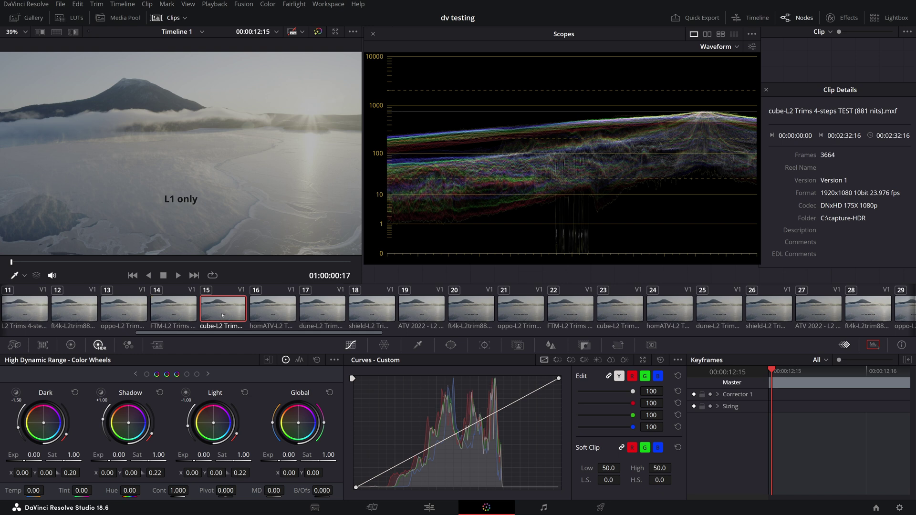
left_click(174, 318)
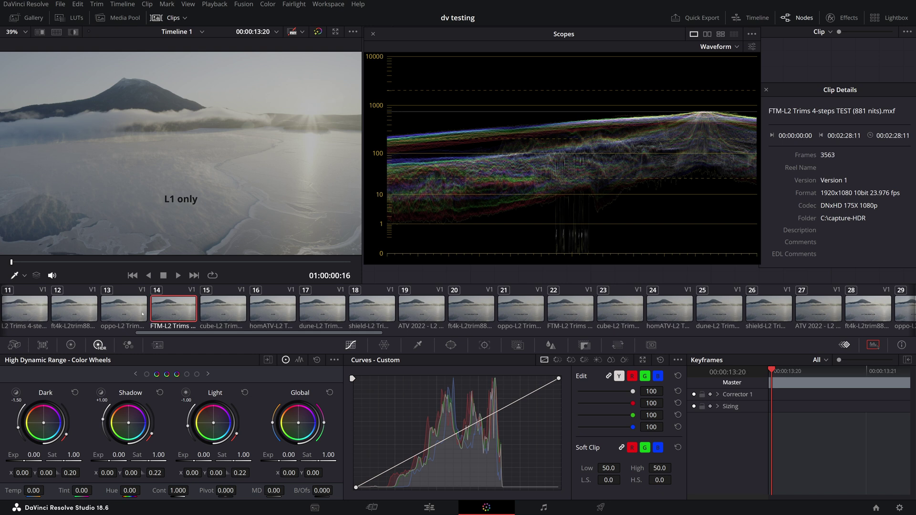
left_click(89, 313)
left_click(176, 313)
Step: Compare the L1-only ATV 2022 capture in clip 19 with the ft4k and FTM captures in clips 12 and 14
left_click(419, 314)
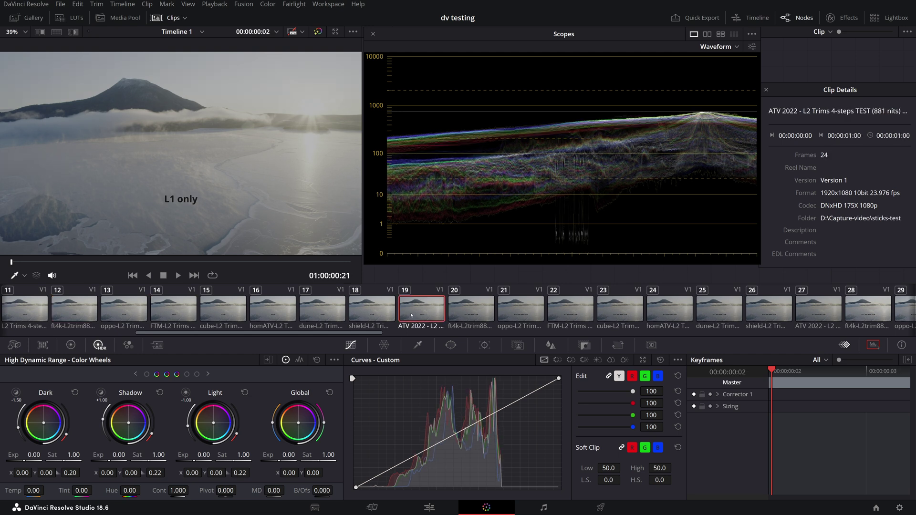
left_click(78, 317)
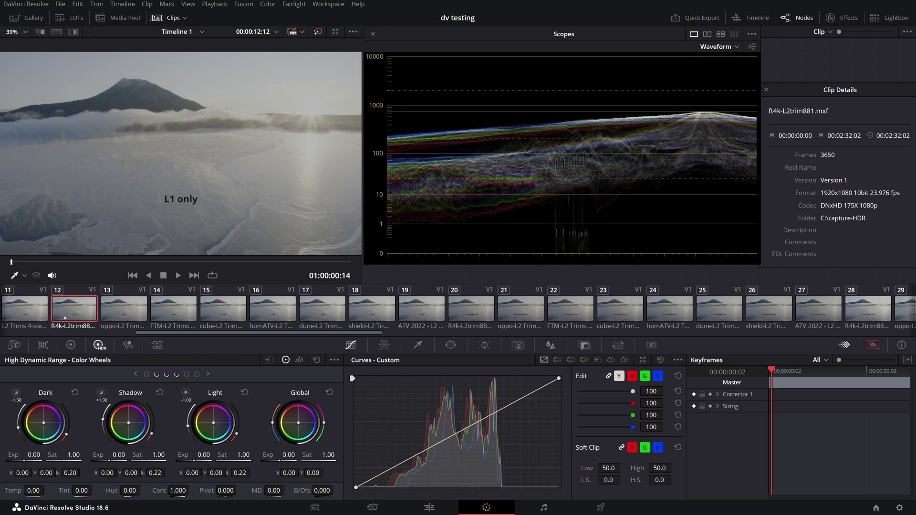
left_click(411, 313)
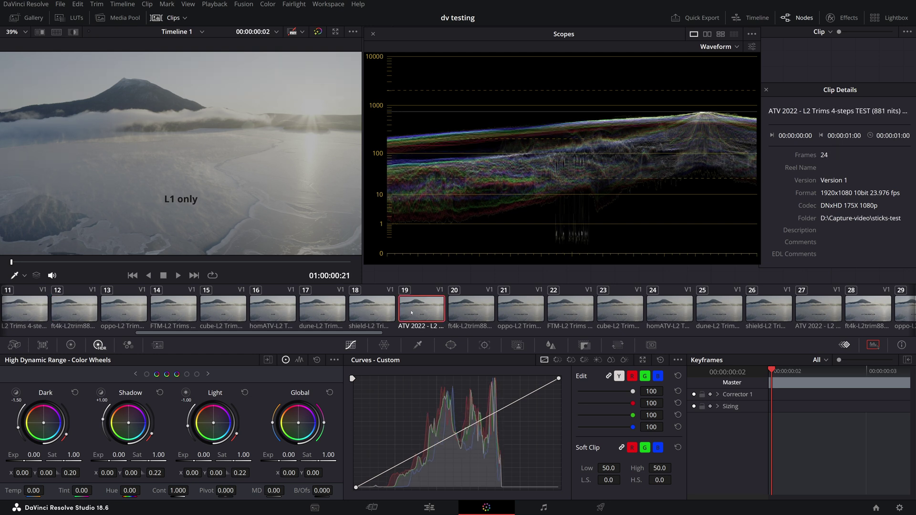
left_click(178, 313)
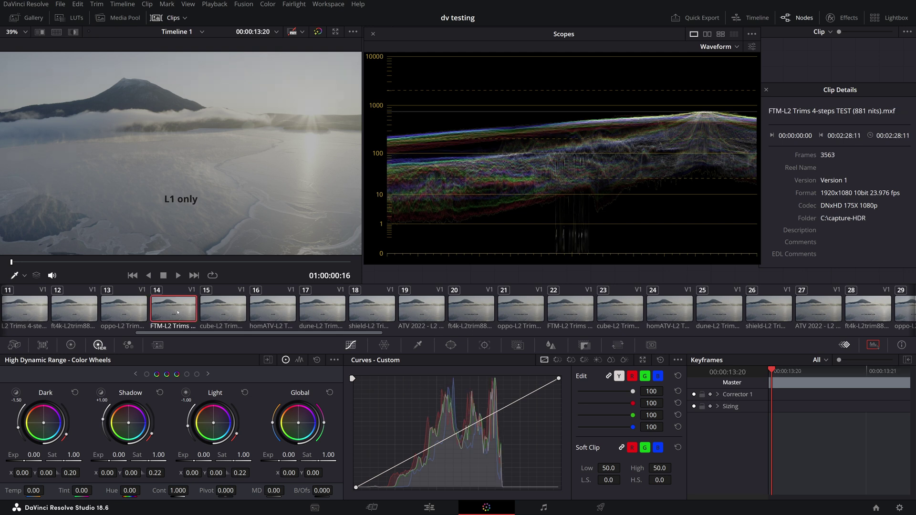
left_click(415, 312)
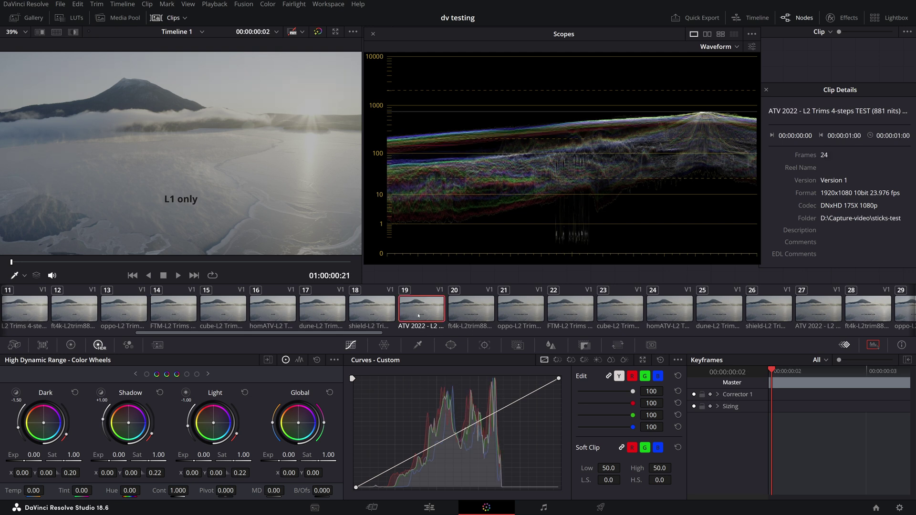
Step: Compare the trim_slope 1400 waveforms of the ft4k and oppo captures by alternating between clips 20 and 21
left_click(469, 316)
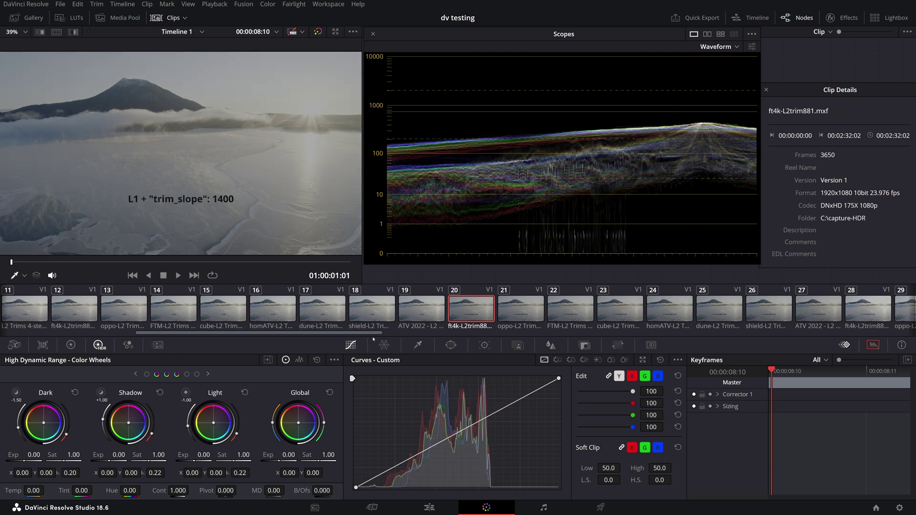
left_click_drag(371, 337, 490, 337)
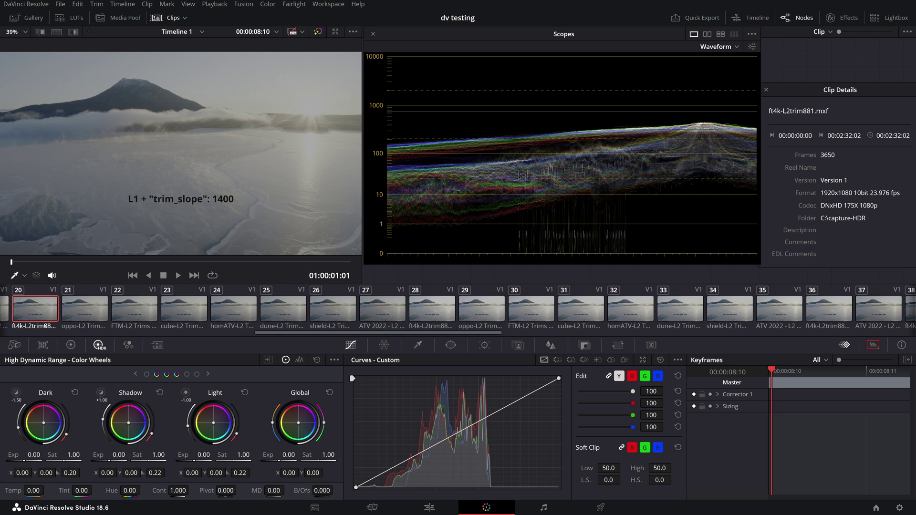
left_click(82, 315)
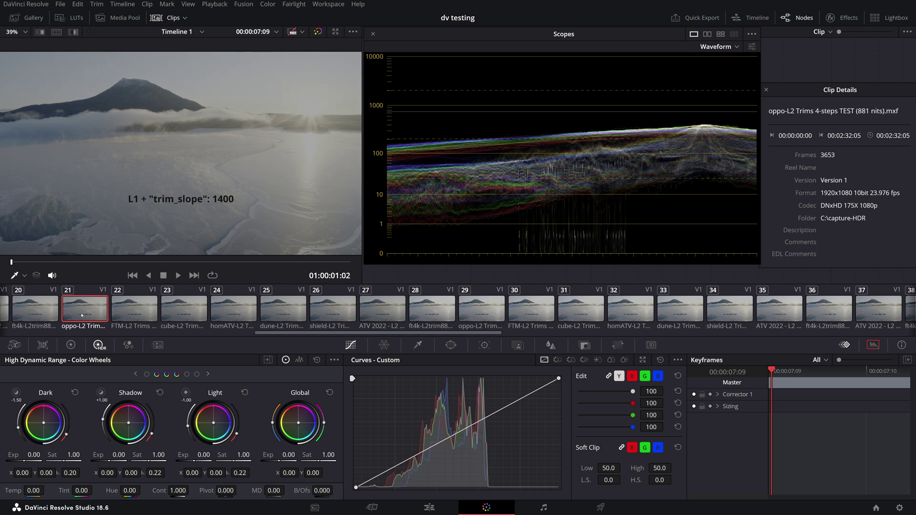
left_click(46, 309)
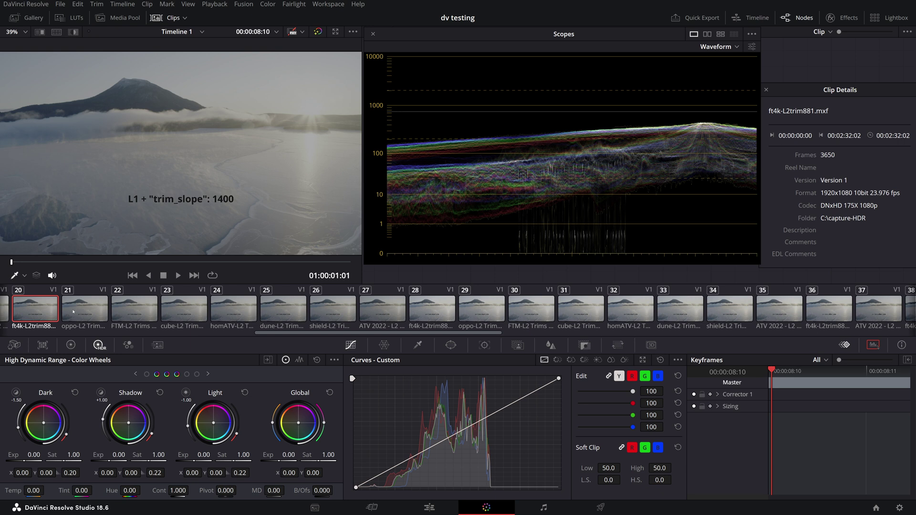
left_click(74, 312)
left_click(37, 317)
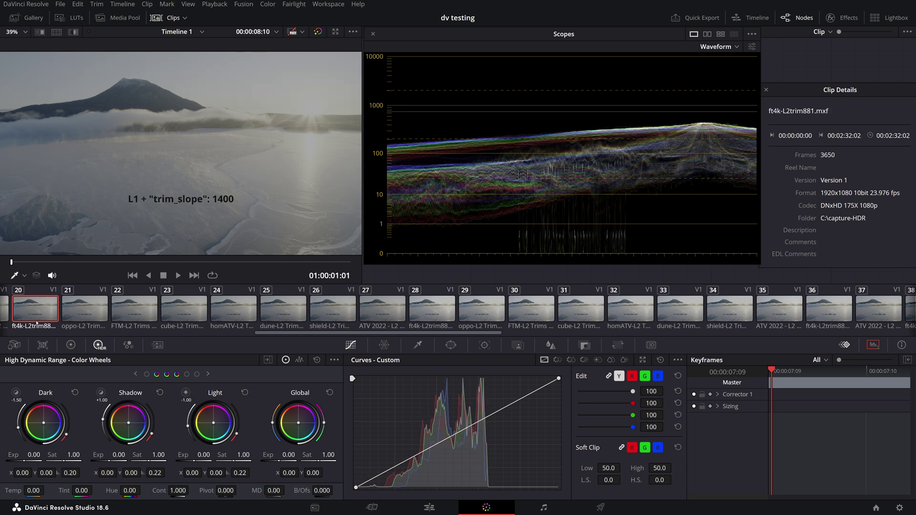
Step: Examine the trim_slope 1400 waveforms of the homATV, dune, shield and ATV 2022 captures in clips 24 to 27
left_click(241, 313)
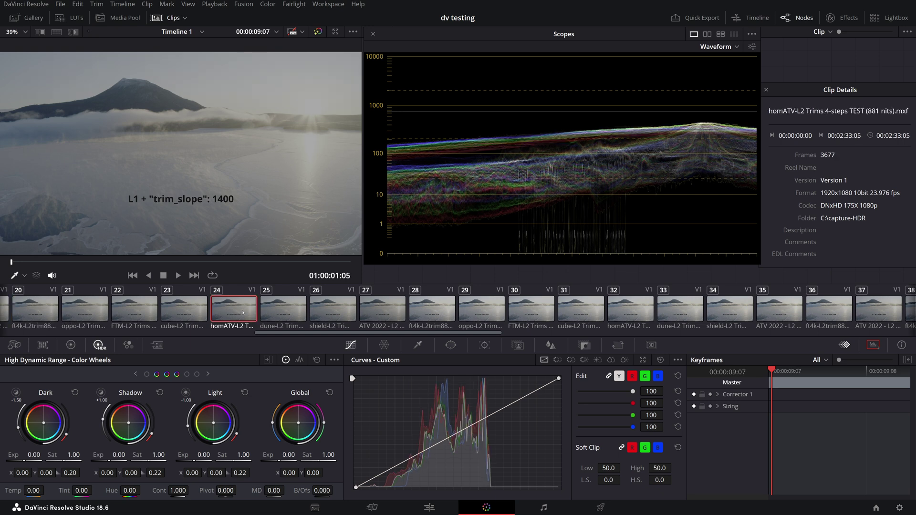
left_click(279, 311)
left_click(329, 312)
left_click(377, 316)
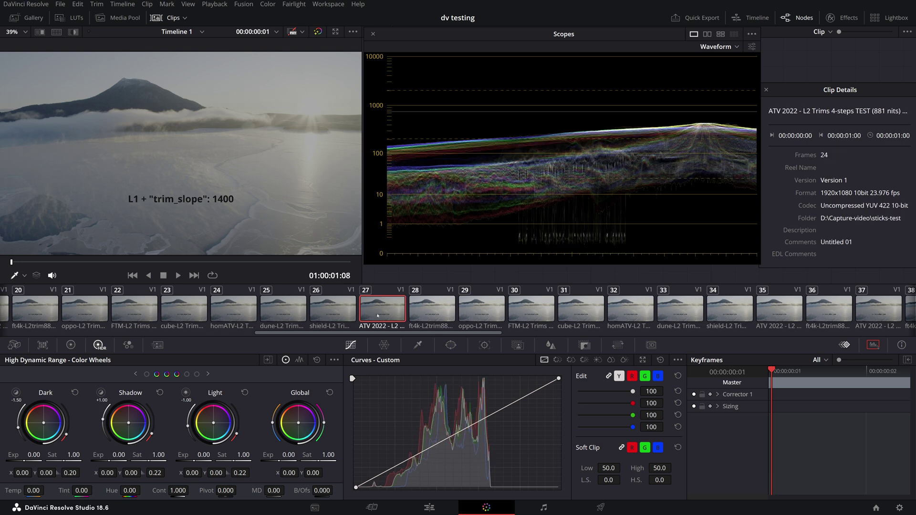
Step: View the trim_slope 2700 ft4k capture in clip 28, and alternate between the FTM and cube captures in clips 30 and 31
left_click(434, 302)
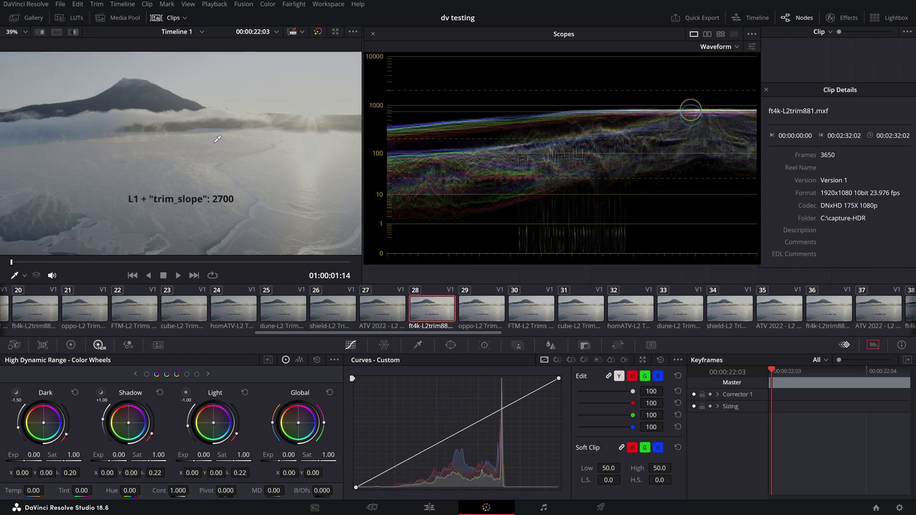
left_click_drag(409, 333, 510, 328)
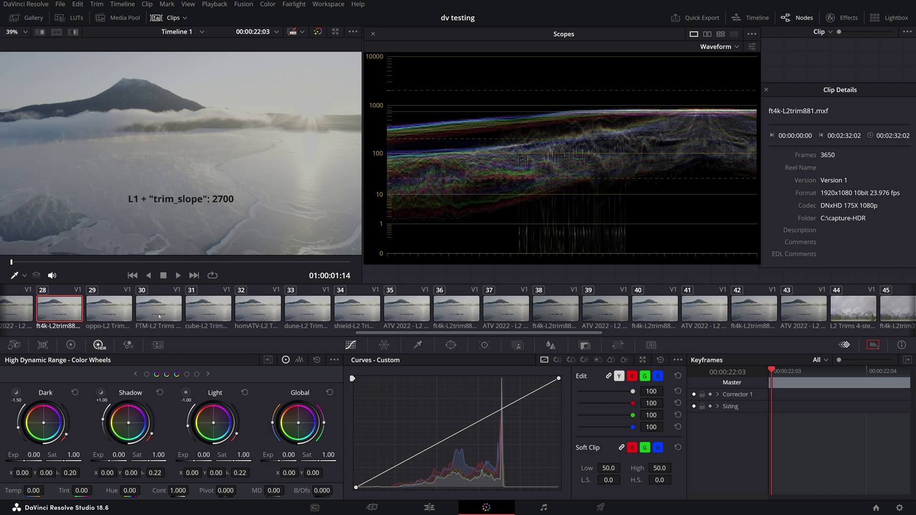
left_click(159, 316)
left_click(199, 316)
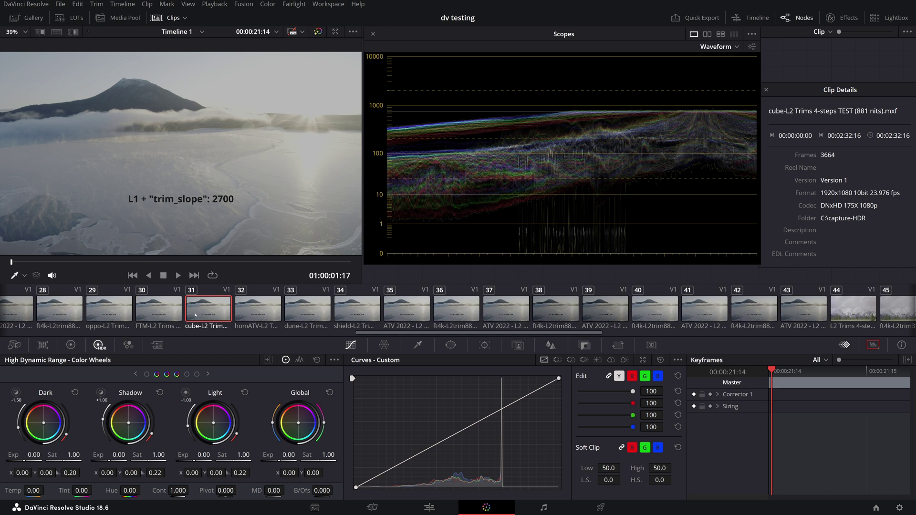
key("Up")
left_click(195, 312)
left_click(179, 313)
left_click(204, 312)
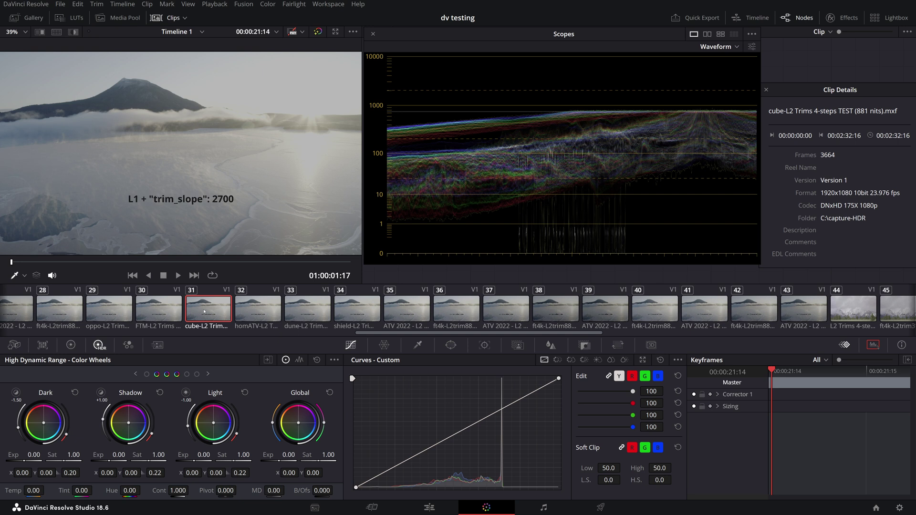
left_click(152, 311)
left_click(199, 311)
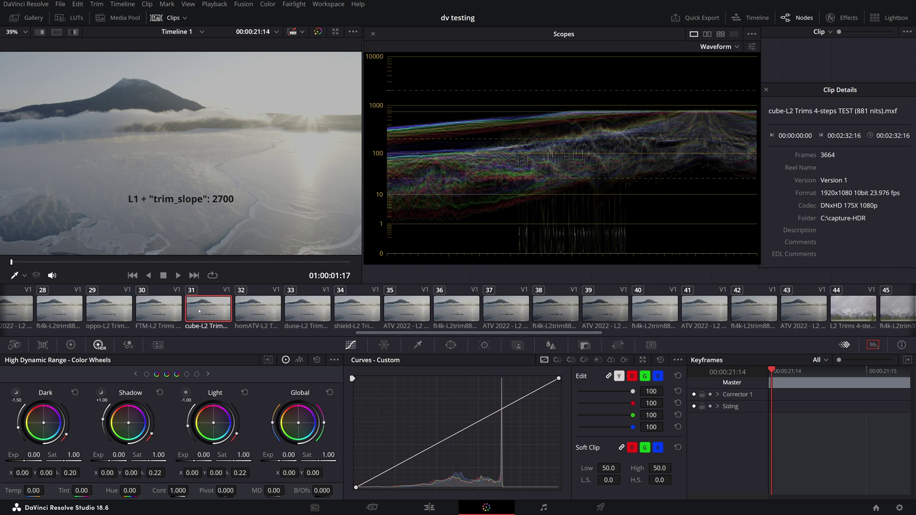
left_click(157, 313)
left_click(195, 313)
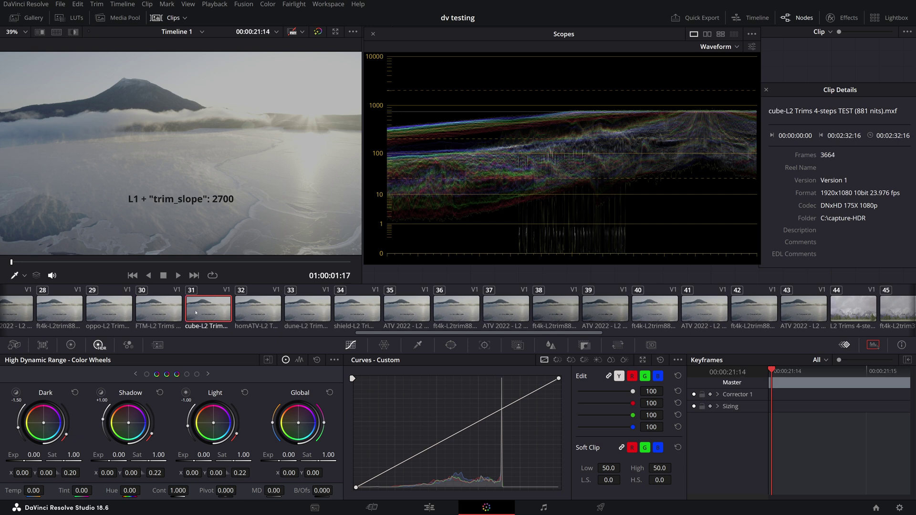
left_click(159, 313)
left_click(202, 313)
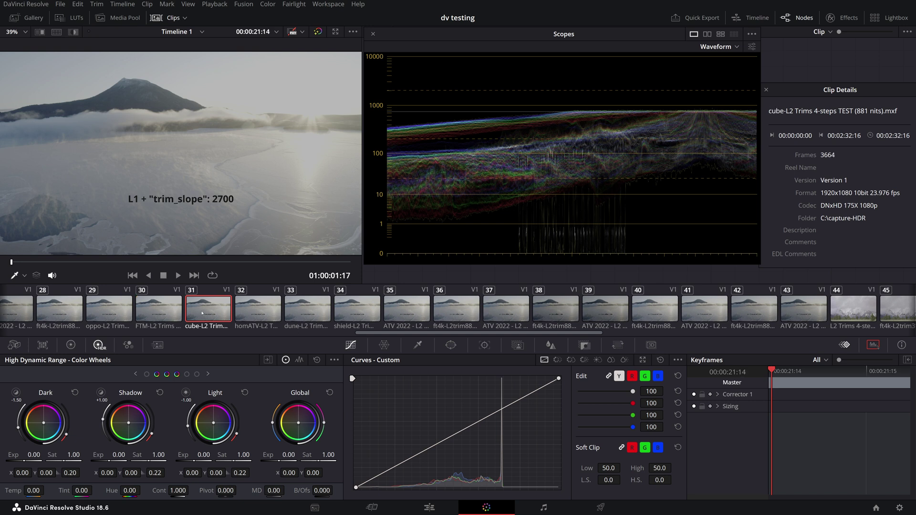
left_click(164, 312)
Step: Compare the trim_slope 2700 waveforms of the ft4k and oppo captures in clips 28 and 29
left_click(60, 311)
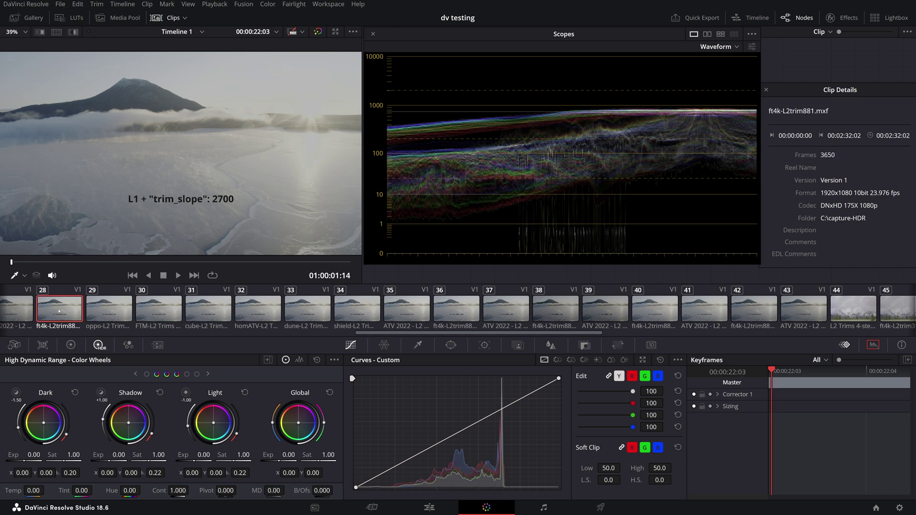
left_click(121, 312)
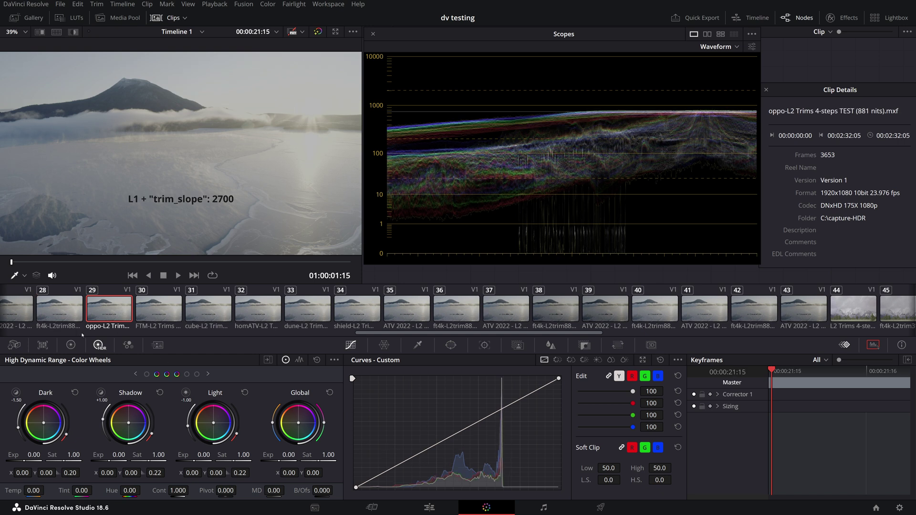
left_click(61, 313)
Step: Compare the trim_slope 2700 waveforms of the FTM and ft4k captures by alternating between clips 30 and 28
left_click(161, 314)
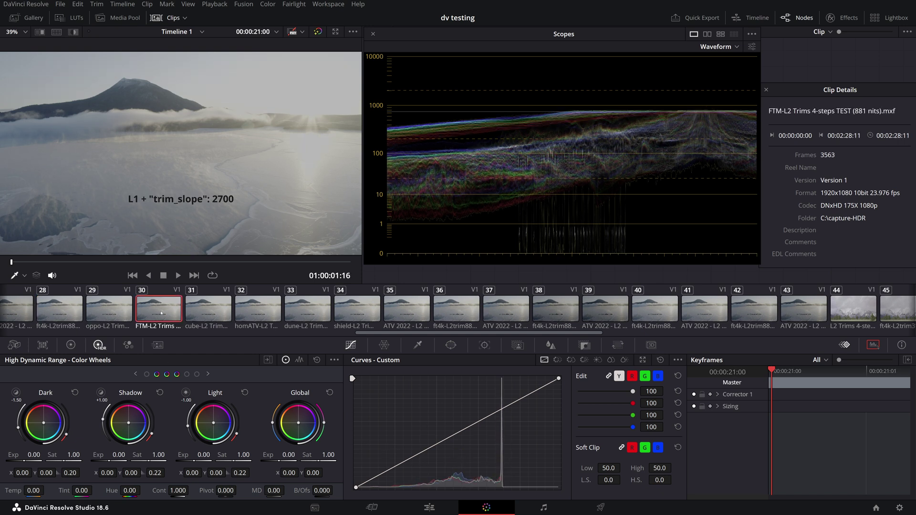
left_click(72, 313)
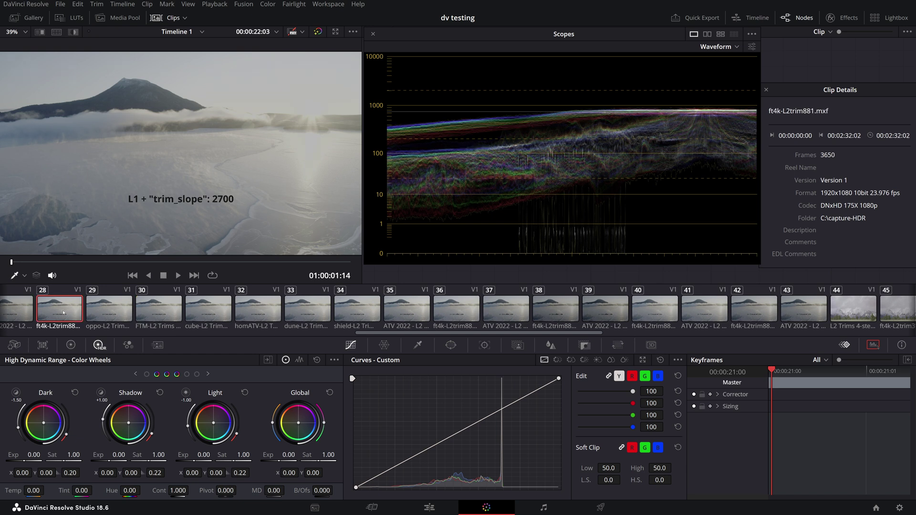
left_click(168, 309)
left_click(71, 309)
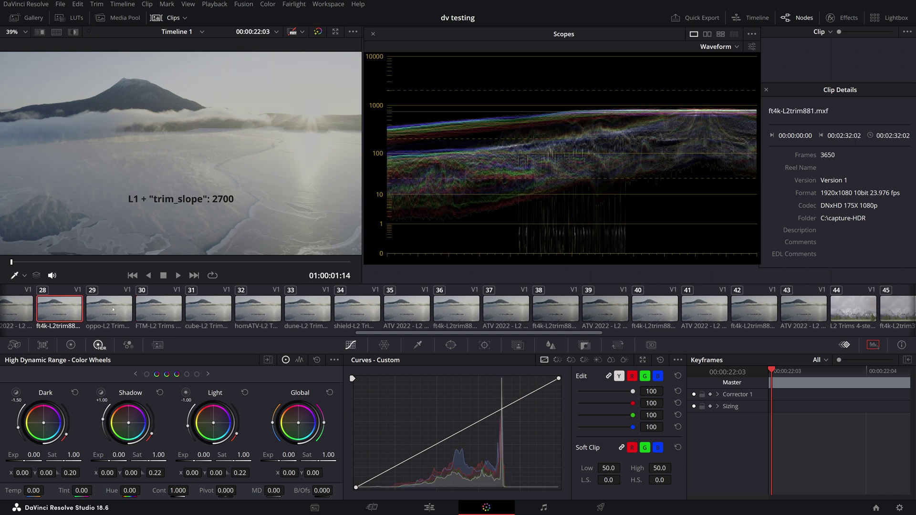
left_click(151, 310)
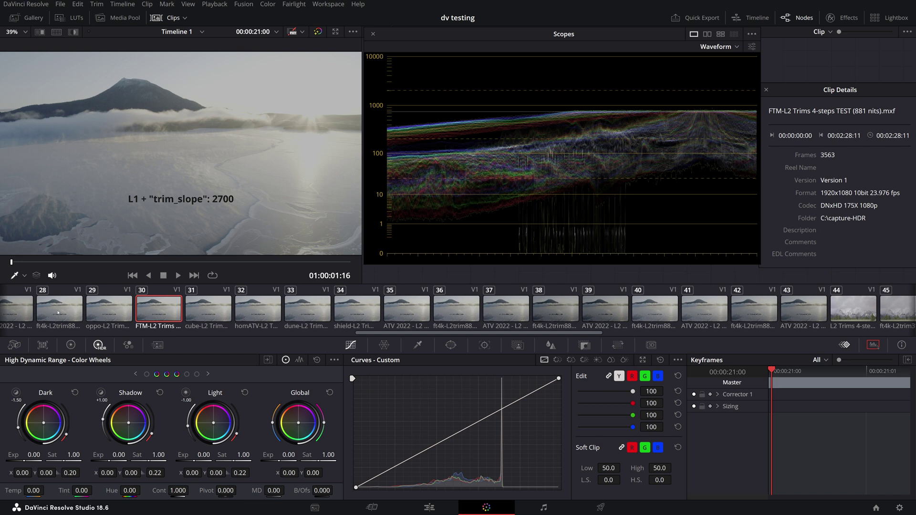
left_click(57, 313)
left_click(170, 314)
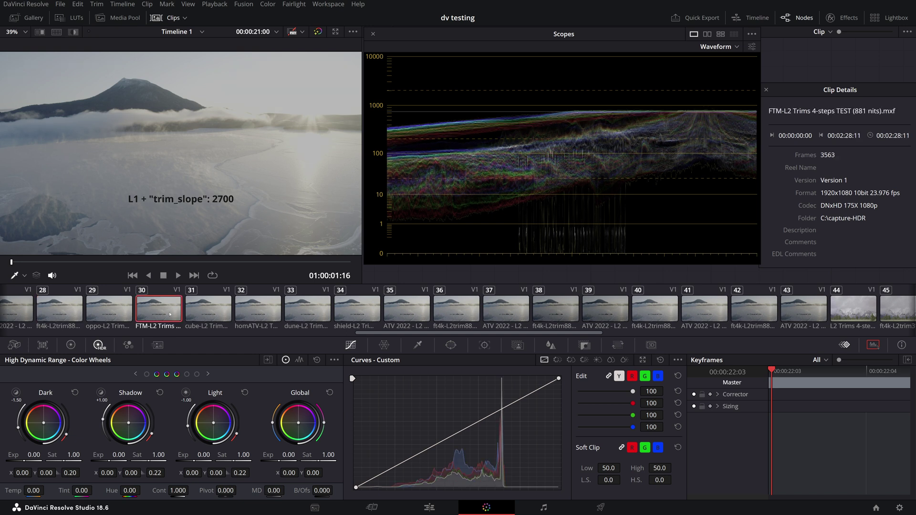
left_click(51, 319)
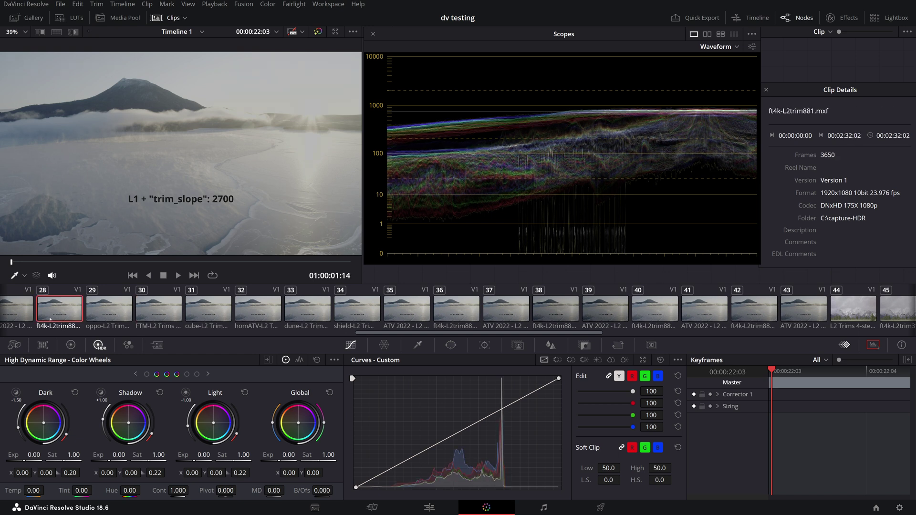
Step: Compare the trim_slope 2700 curve histograms and waveforms of the ft4k, oppo and FTM captures in clips 28, 29 and 30
left_click(117, 310)
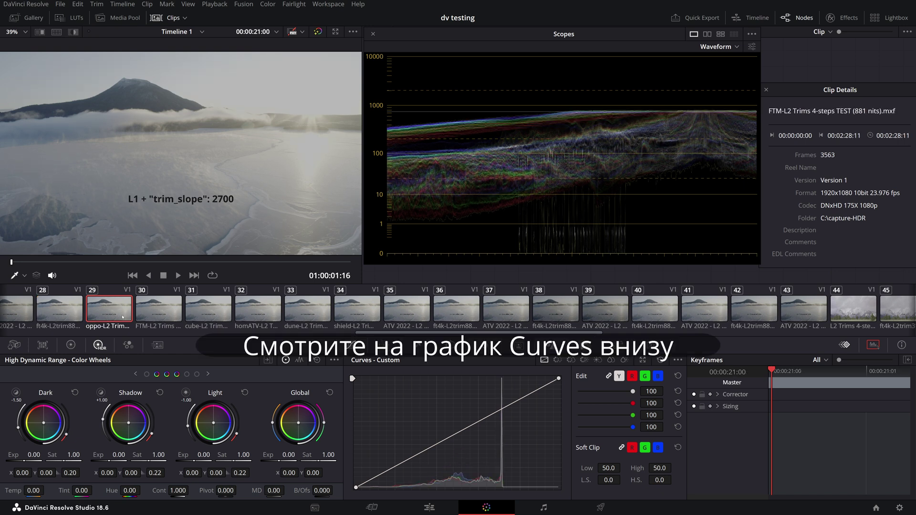
left_click(158, 319)
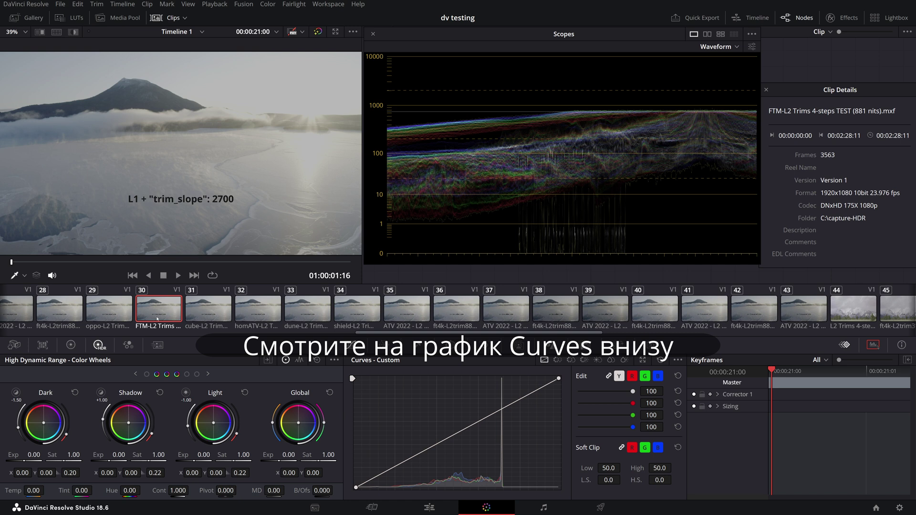
left_click(109, 318)
left_click(62, 314)
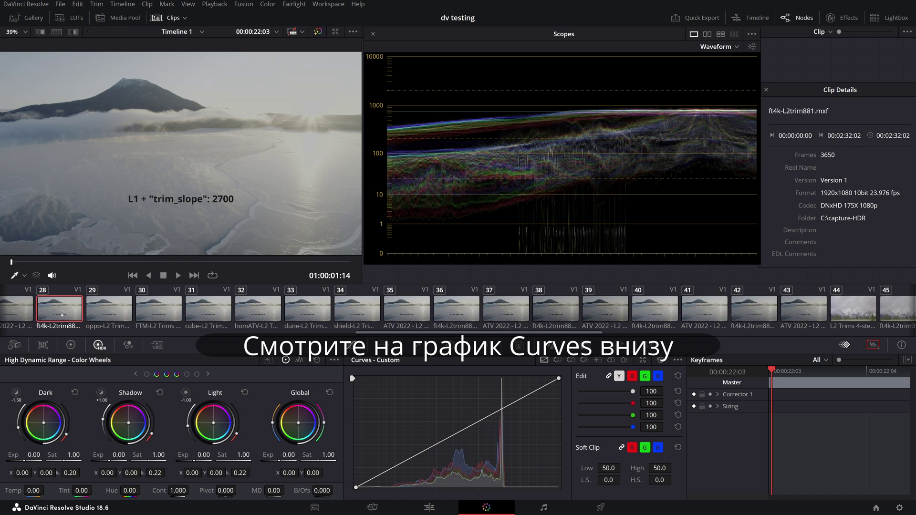
left_click(98, 314)
left_click(71, 315)
left_click(103, 310)
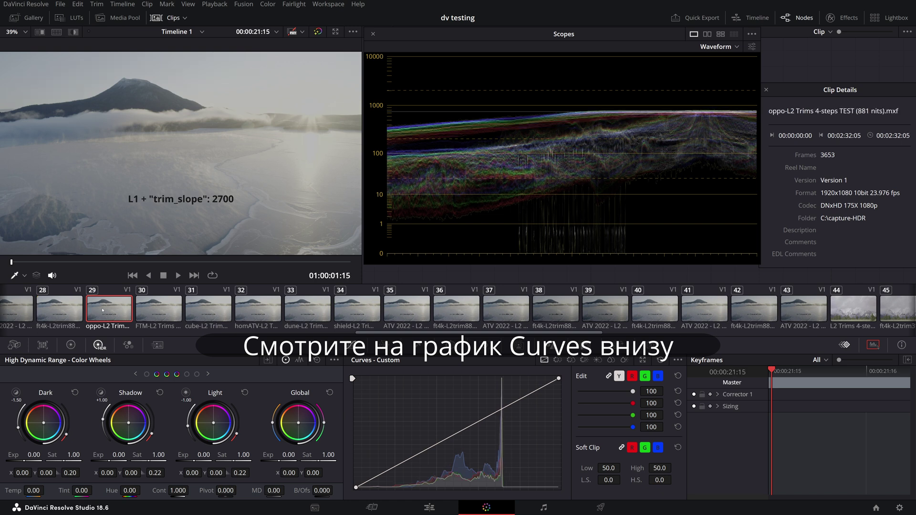
left_click(74, 313)
left_click(118, 311)
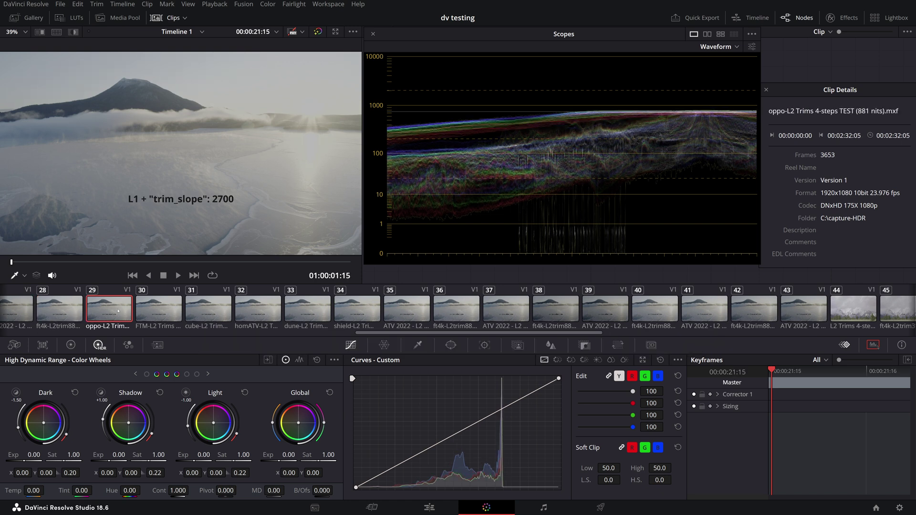
left_click(68, 311)
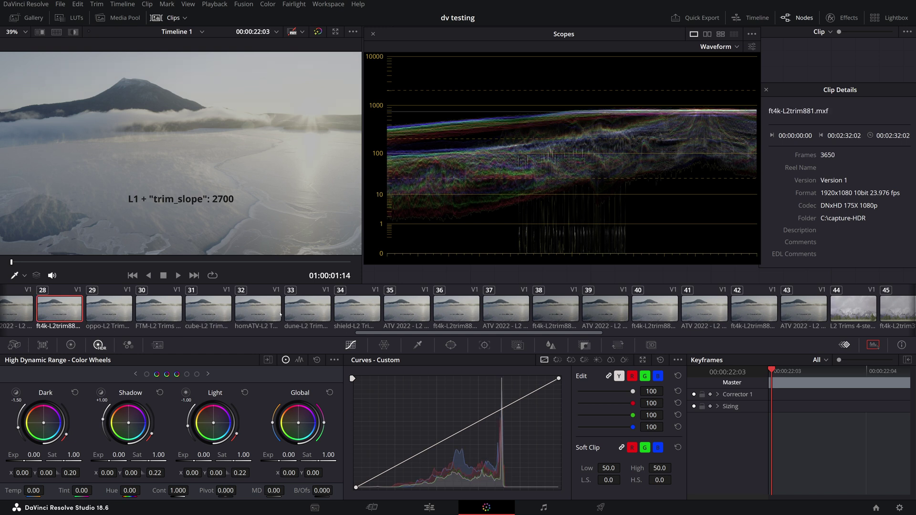
Step: View the trim_slope 2700 homATV and dune captures in clips 32 and 33, and compare them with the ft4k capture in clip 28
left_click(266, 313)
left_click(301, 311)
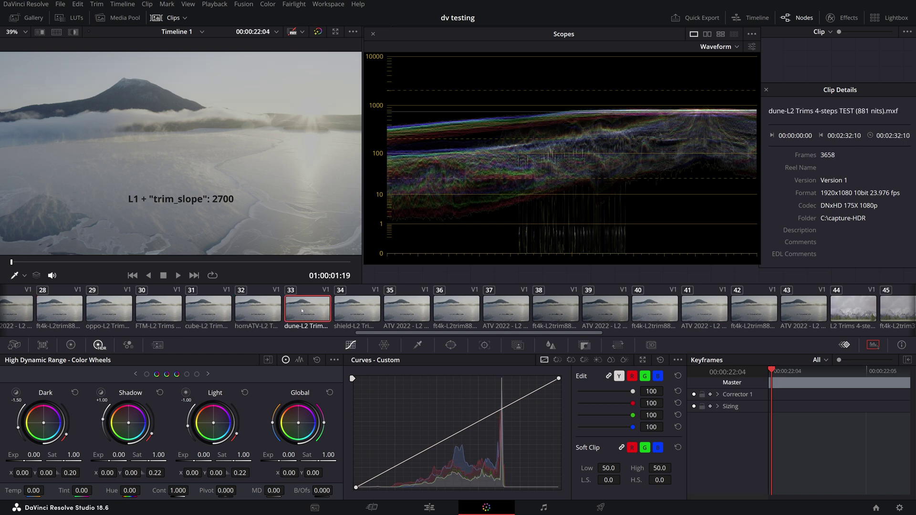
left_click(51, 312)
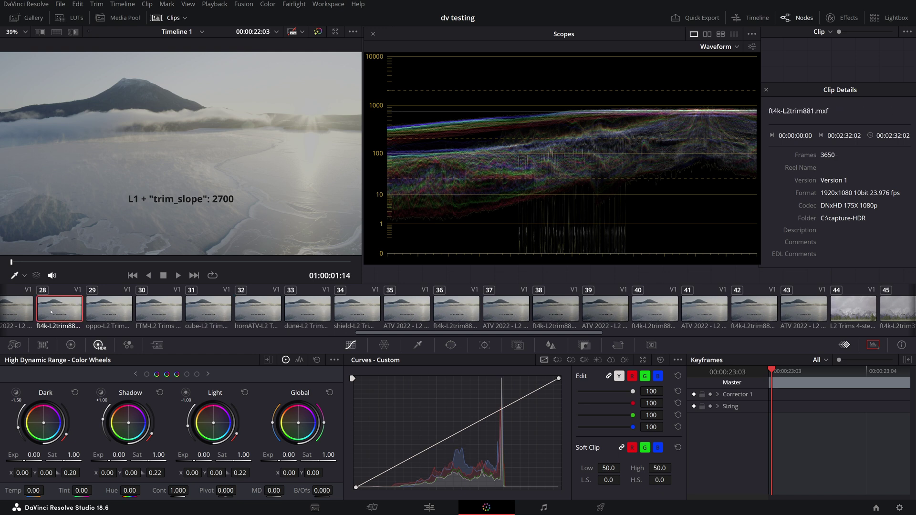
Step: Compare the trim_slope 2700 shield and ft4k captures by alternating between clips 34 and 28
left_click(353, 314)
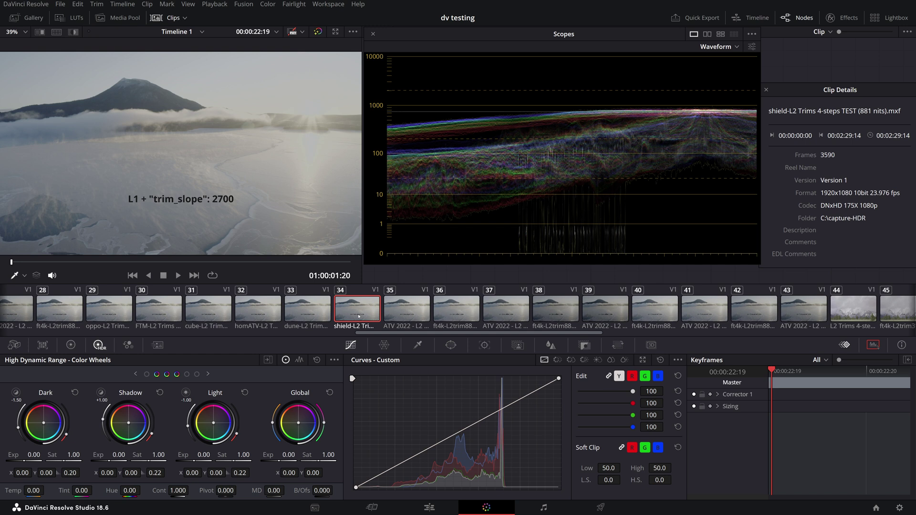
left_click(72, 316)
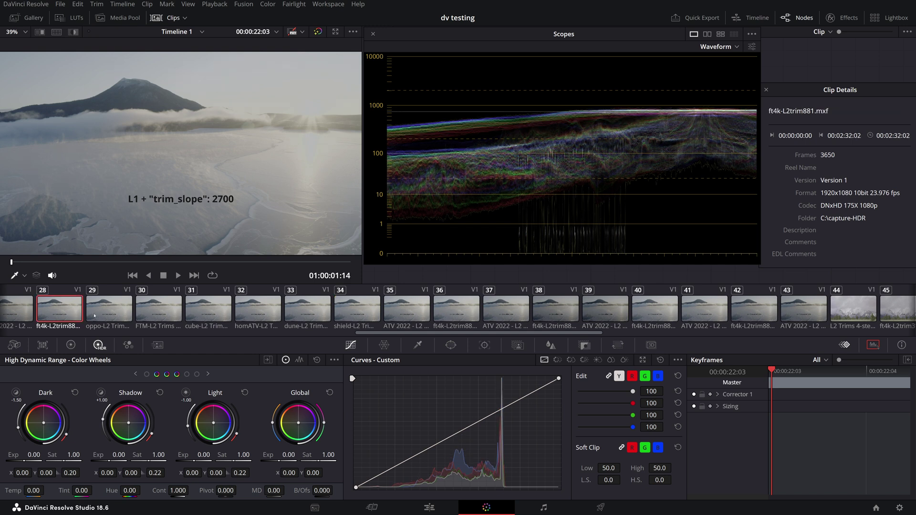
left_click(352, 311)
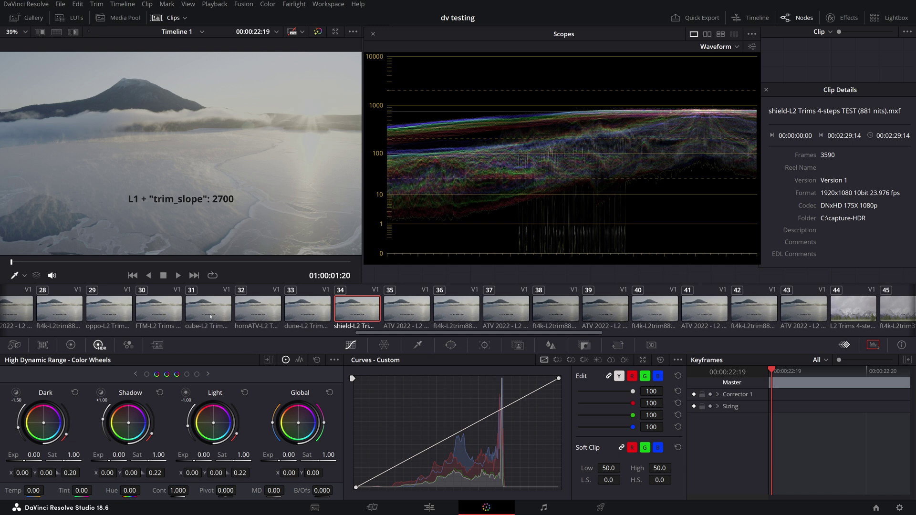
left_click(73, 313)
left_click(344, 310)
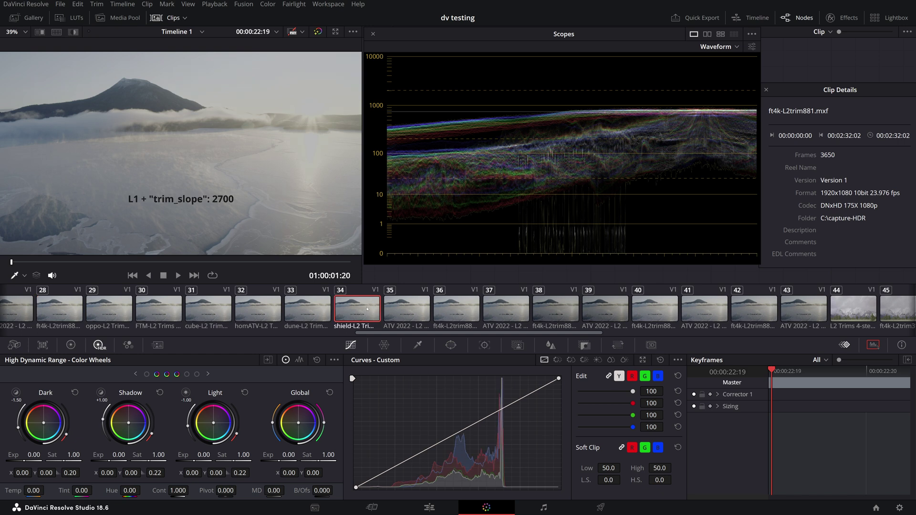
left_click(57, 315)
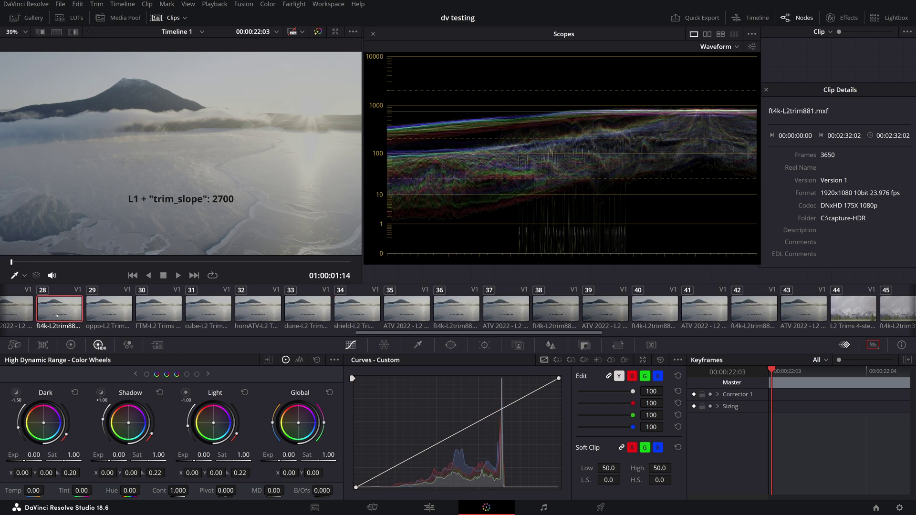
left_click(377, 315)
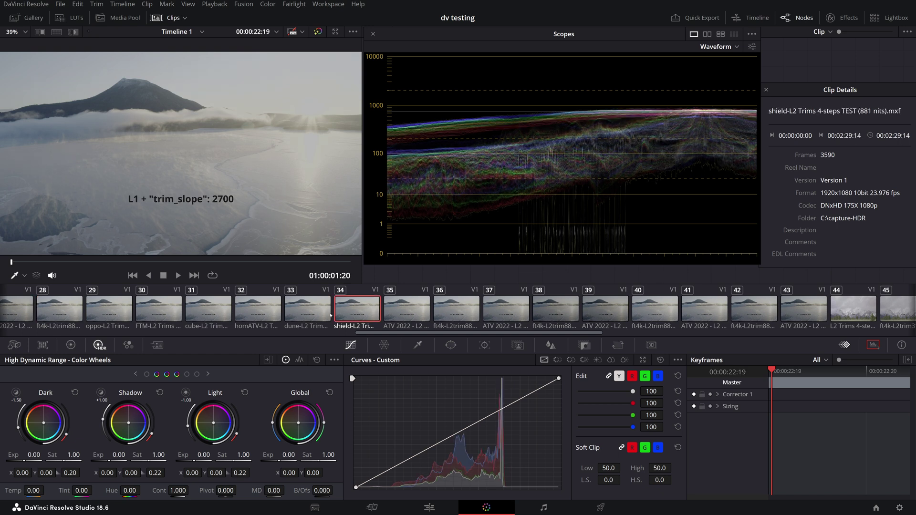
left_click(70, 314)
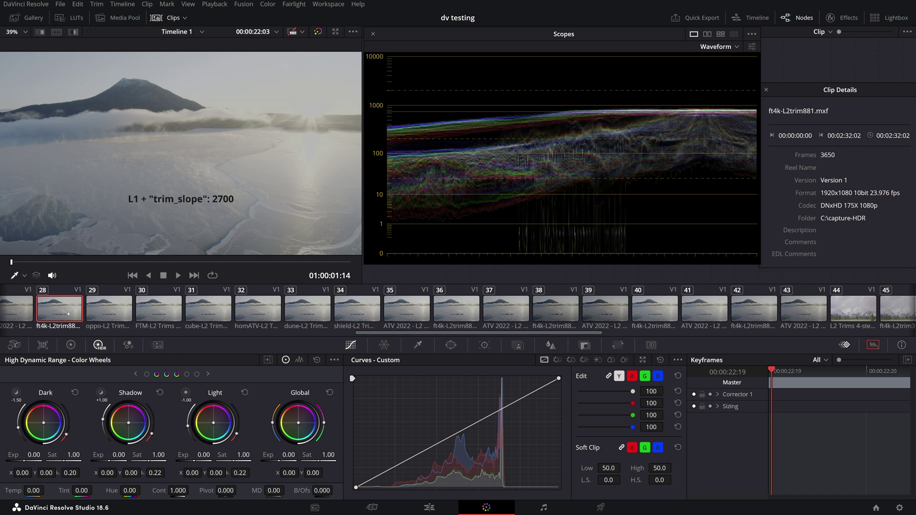
left_click(366, 314)
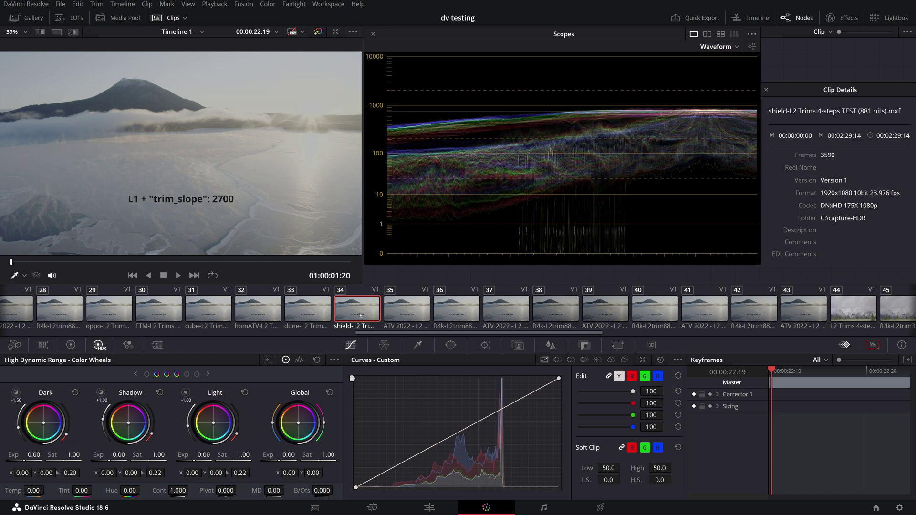
Step: Compare the trim_slope 2700 waveforms of the ATV 2022 and ft4k captures in clips 35 and 28
left_click(402, 313)
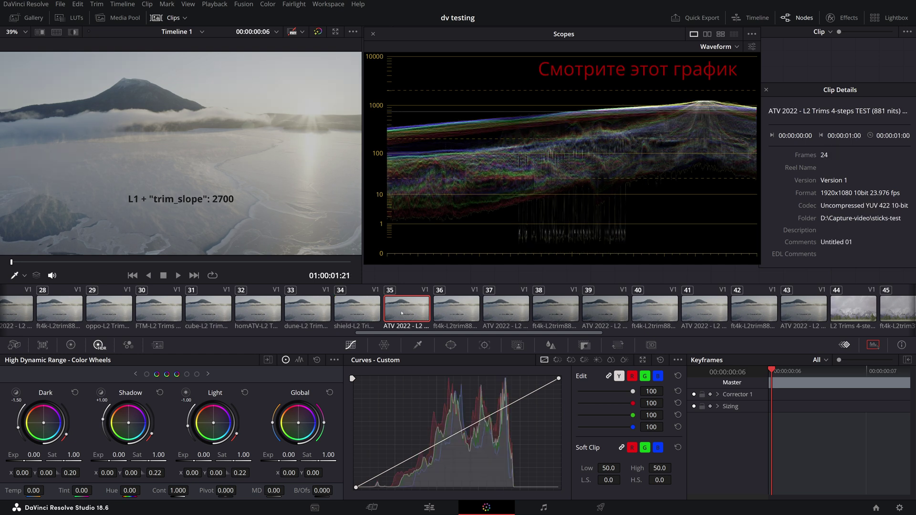
left_click(67, 315)
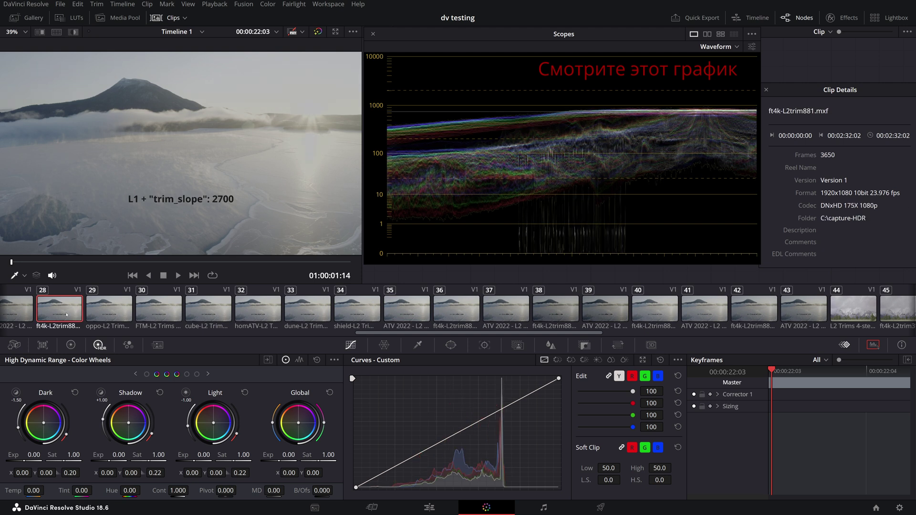
left_click(406, 313)
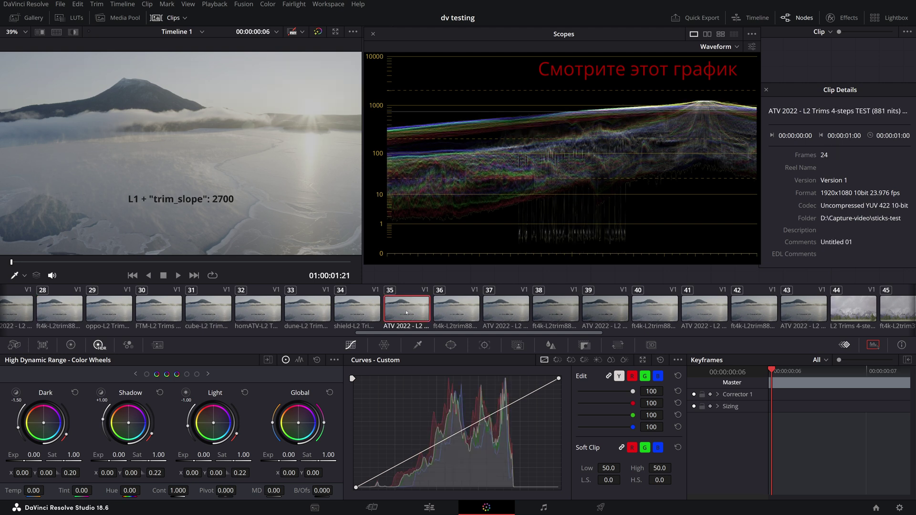
left_click(64, 313)
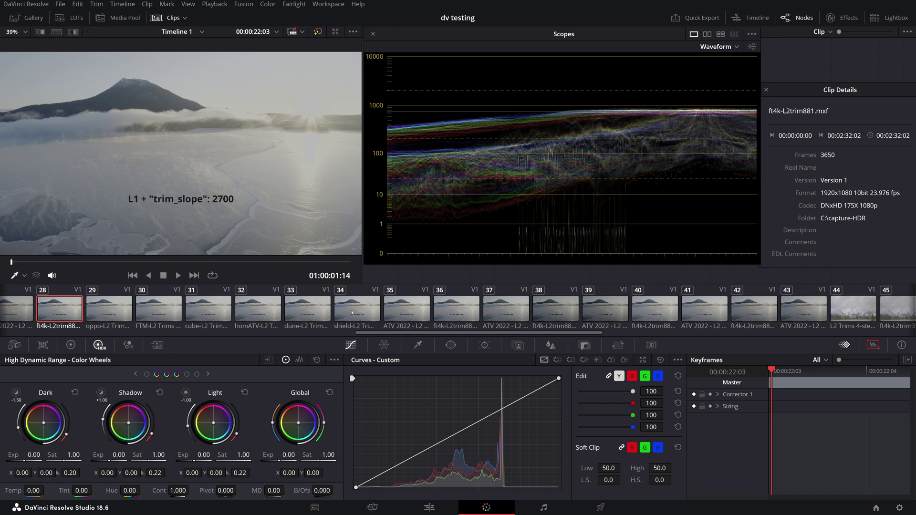
left_click(403, 310)
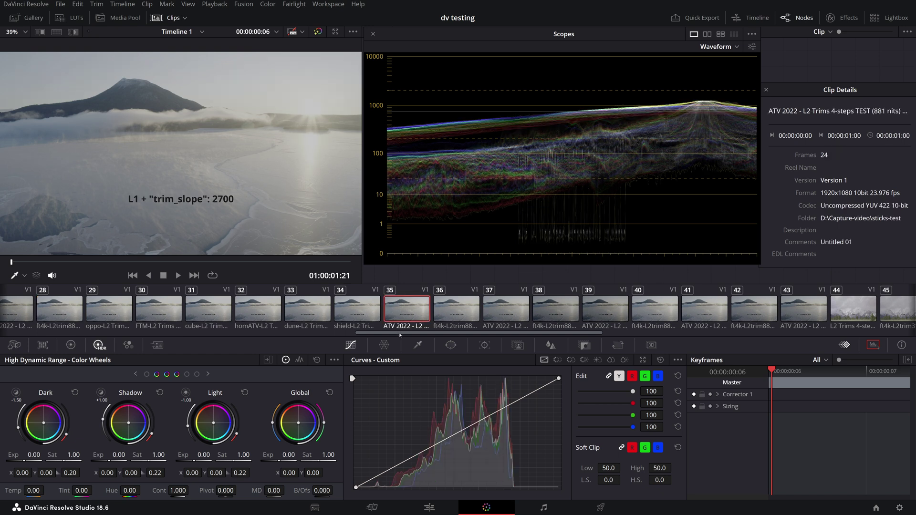
Step: View the 3161-nit L1 only source in clip 44, and compare the ft4k, homATV and dune captures in clips 45, 49 and 50
left_click_drag(400, 335, 516, 337)
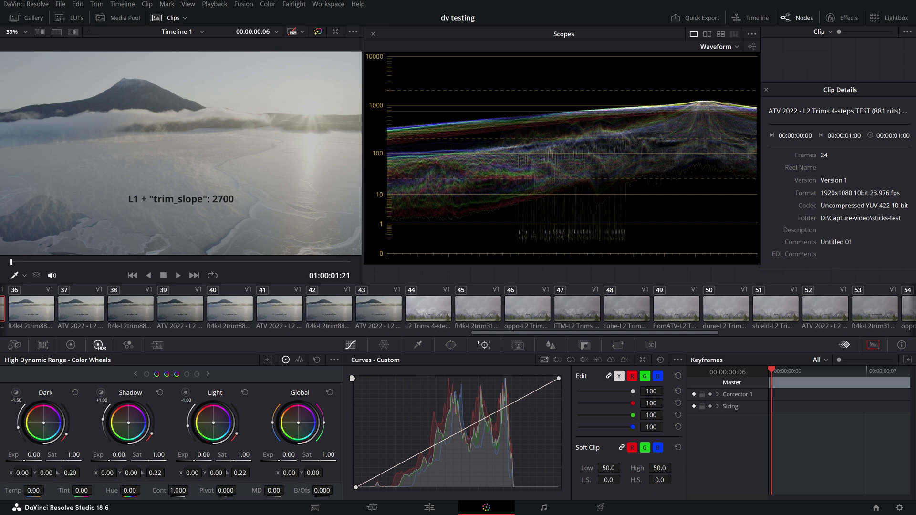
left_click(21, 316)
left_click(428, 307)
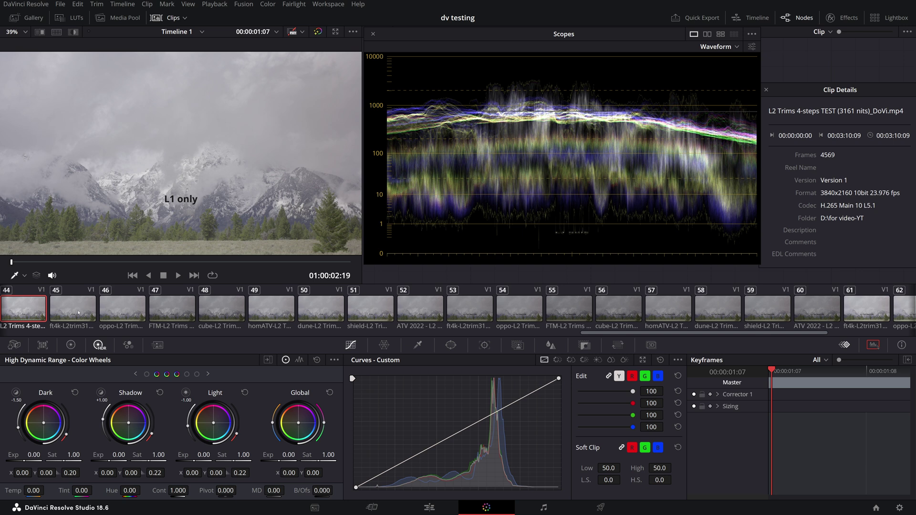
left_click(79, 313)
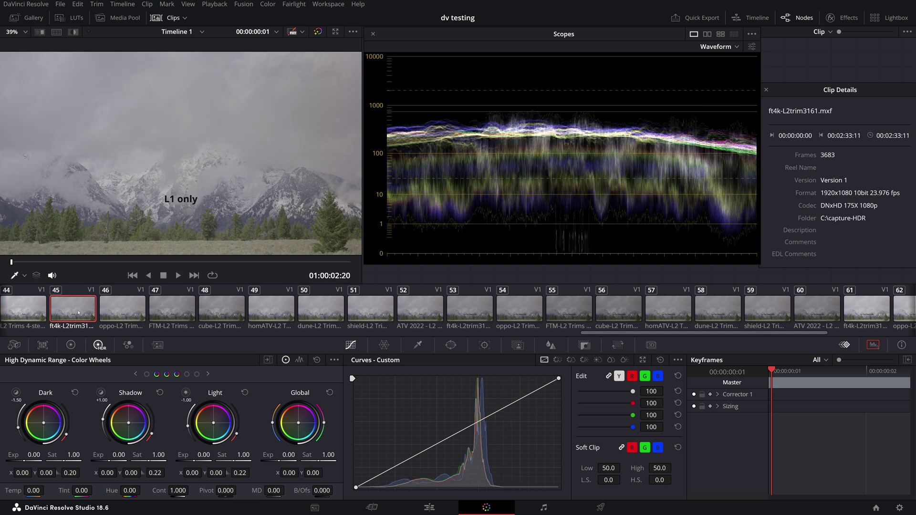
left_click(278, 315)
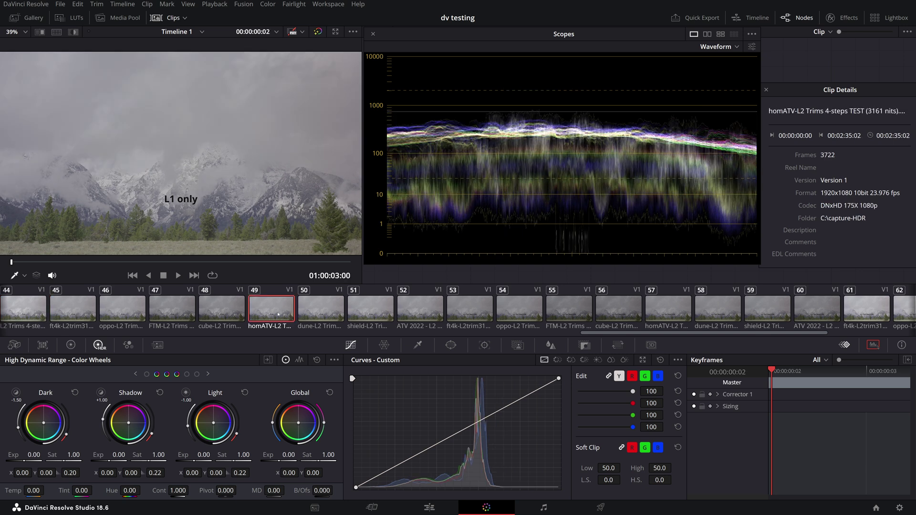
left_click(332, 314)
left_click(282, 314)
left_click(76, 315)
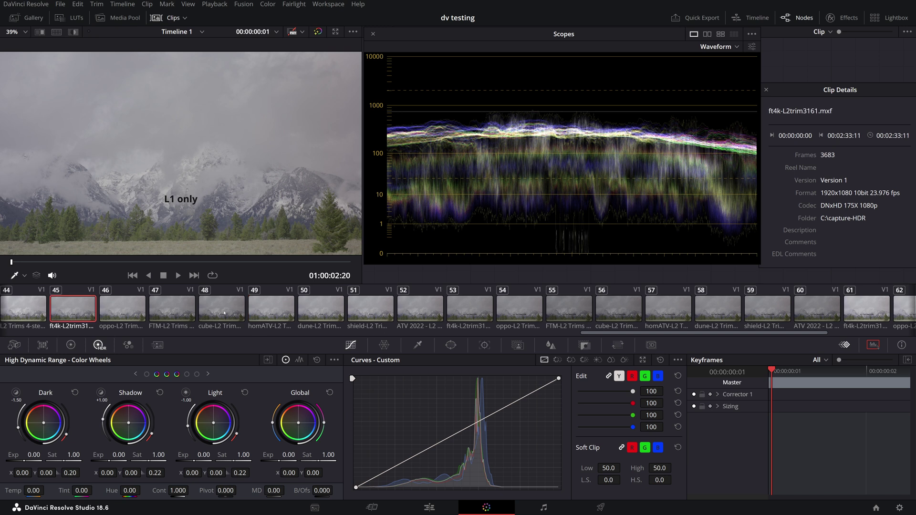
Step: Compare the 3161-nit L1 only waveforms of the oppo and ft4k captures by alternating between clips 46 and 45
left_click(128, 312)
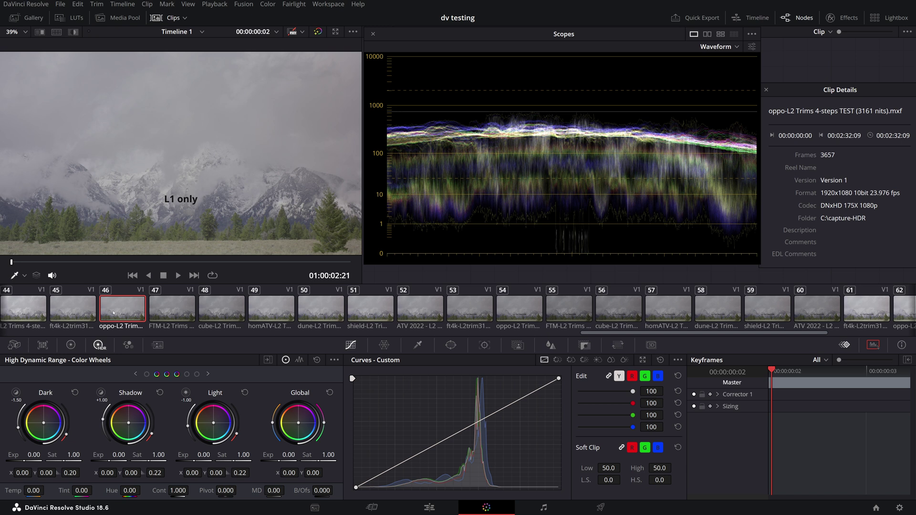
left_click(85, 313)
left_click(116, 310)
left_click(77, 310)
left_click(117, 311)
Step: Compare the 3161-nit L1 only waveforms of the FTM and cube captures by alternating between clips 47 and 48
left_click(185, 310)
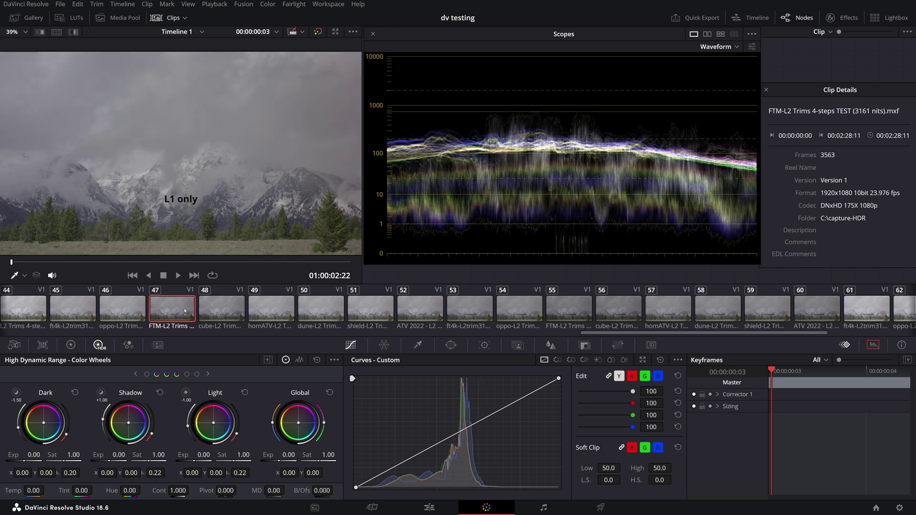
left_click(217, 315)
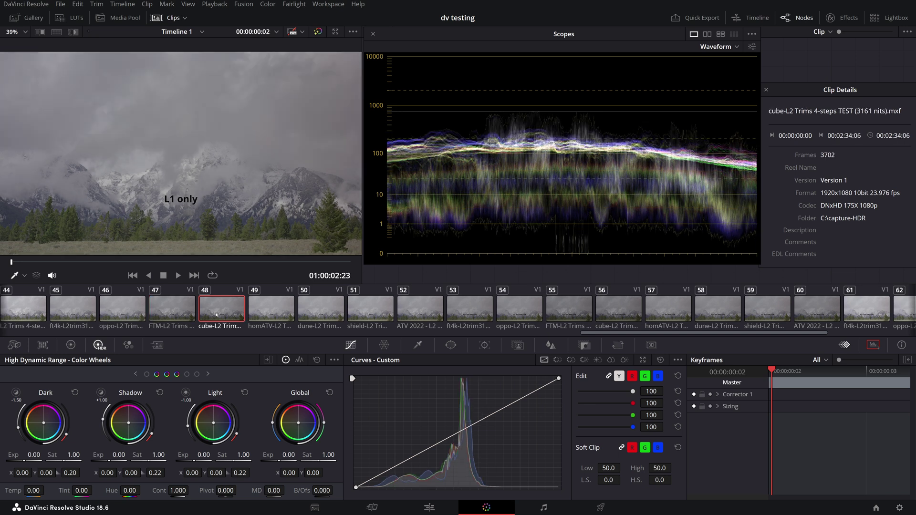
left_click(185, 314)
left_click(212, 315)
left_click(180, 315)
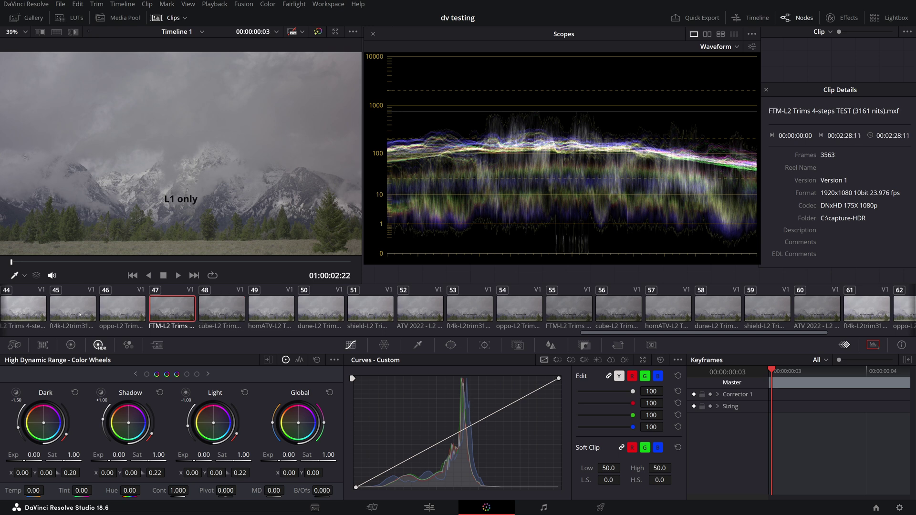
Step: Compare the 3161-nit L1 only waveforms of the shield and homATV captures by alternating between clips 51 and 49
left_click(363, 320)
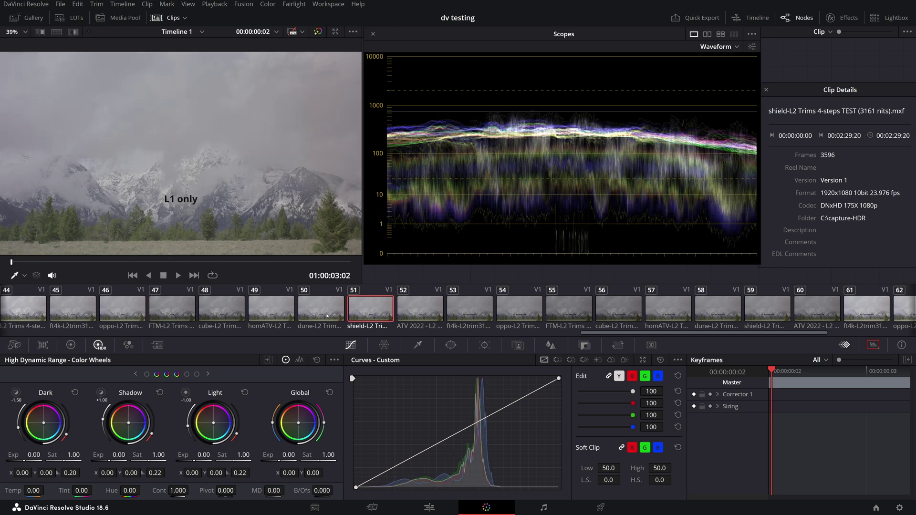
left_click(262, 316)
left_click(366, 312)
left_click(283, 312)
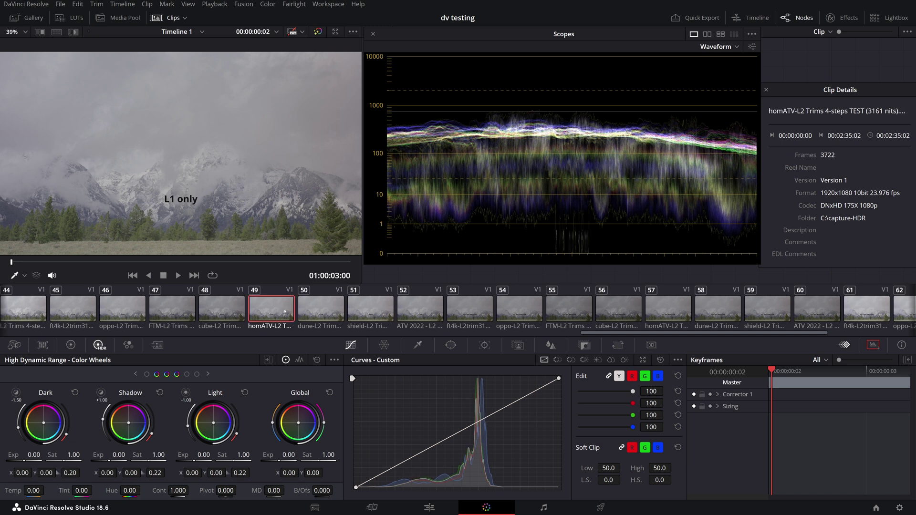
Step: Compare the 3161-nit L1 only waveform of the ATV 2022 capture in clip 52 with the ft4k and FTM captures in clips 45 and 47
left_click(421, 310)
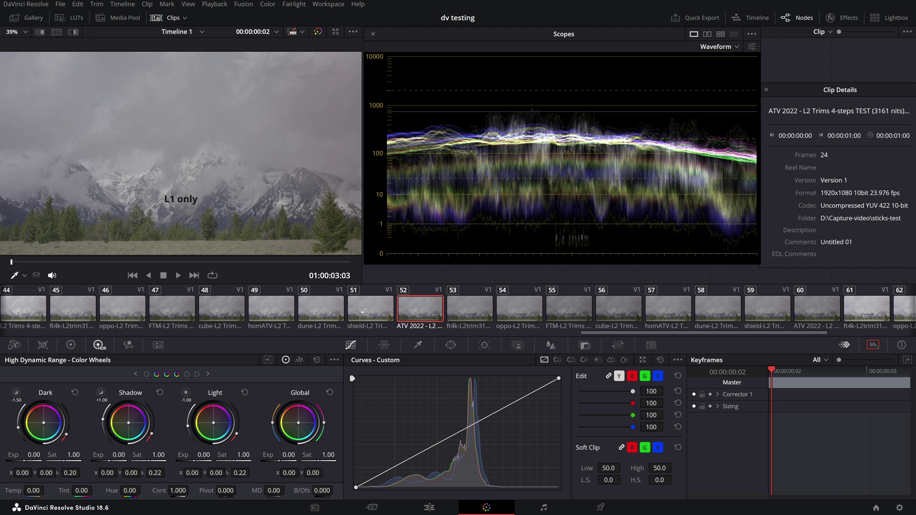
left_click(126, 310)
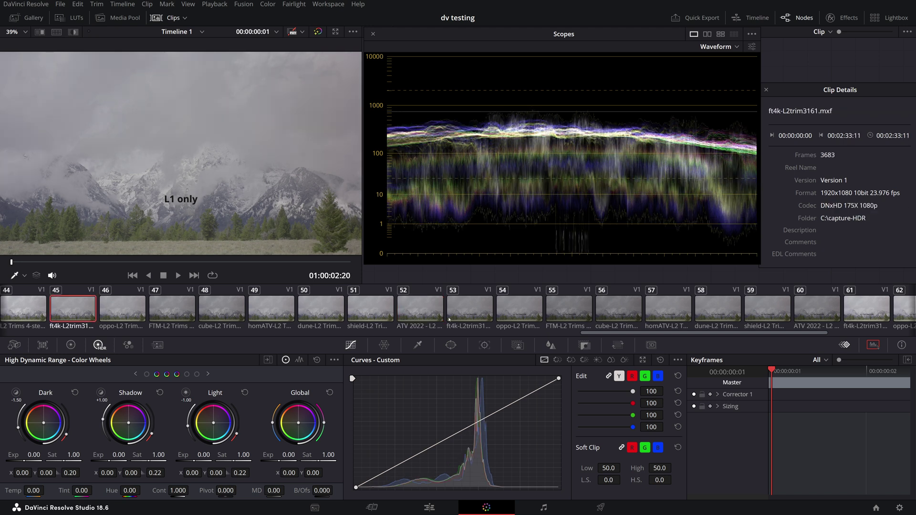
left_click(83, 319)
left_click(419, 306)
left_click(172, 309)
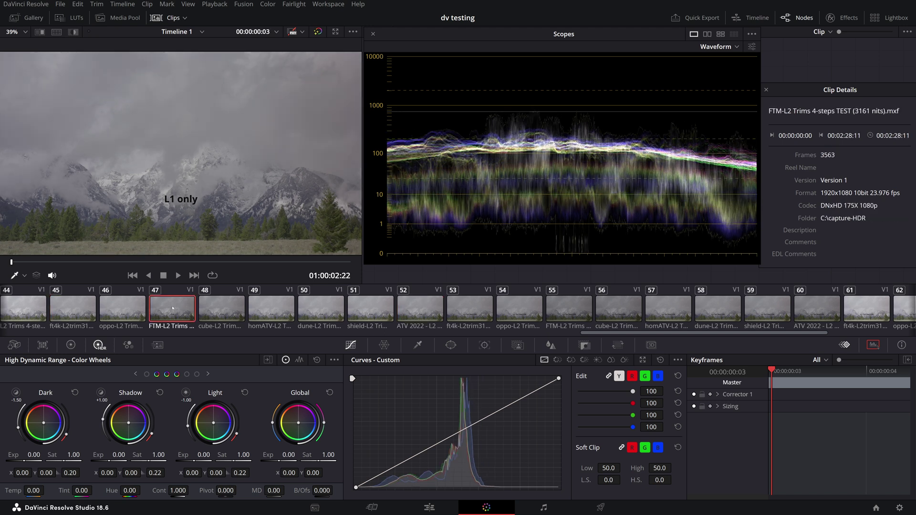
Step: Compare the 3161-nit L1 only waveforms of the ATV 2022 and FTM captures by alternating between clips 52 and 47
left_click(420, 306)
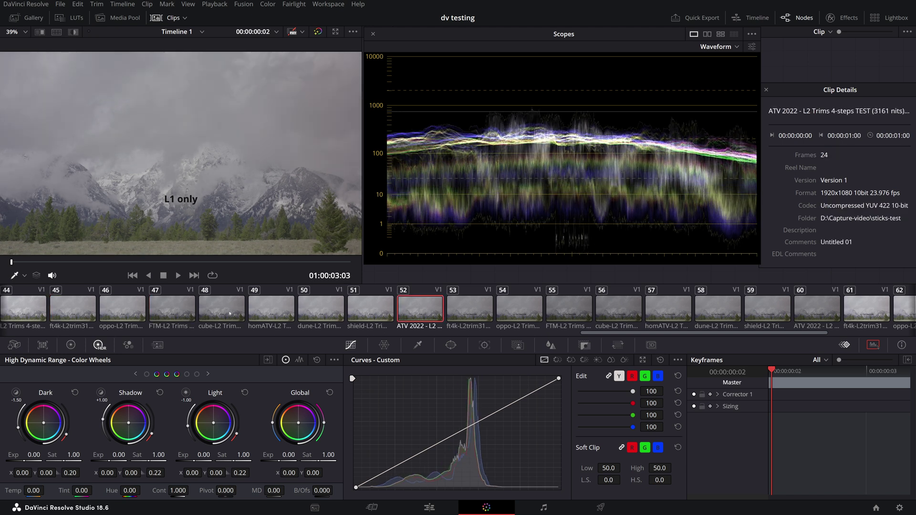
left_click(172, 312)
left_click(408, 310)
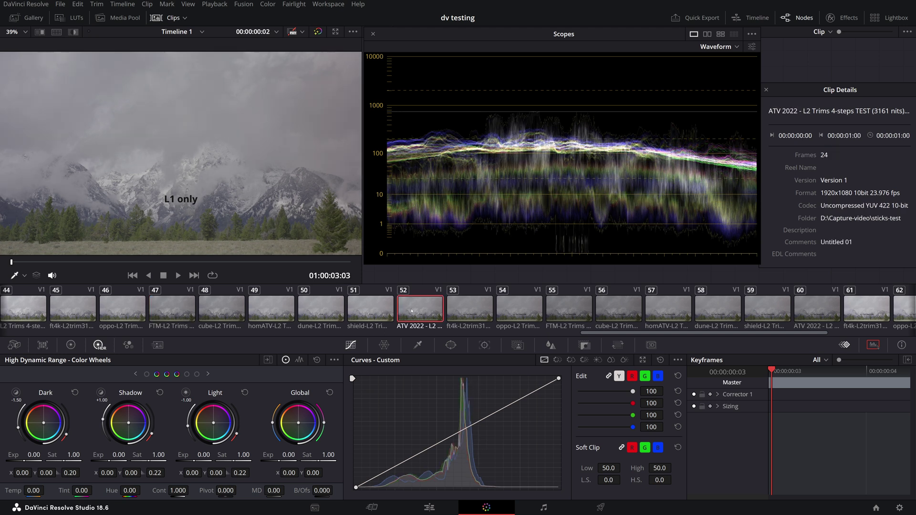
left_click(169, 319)
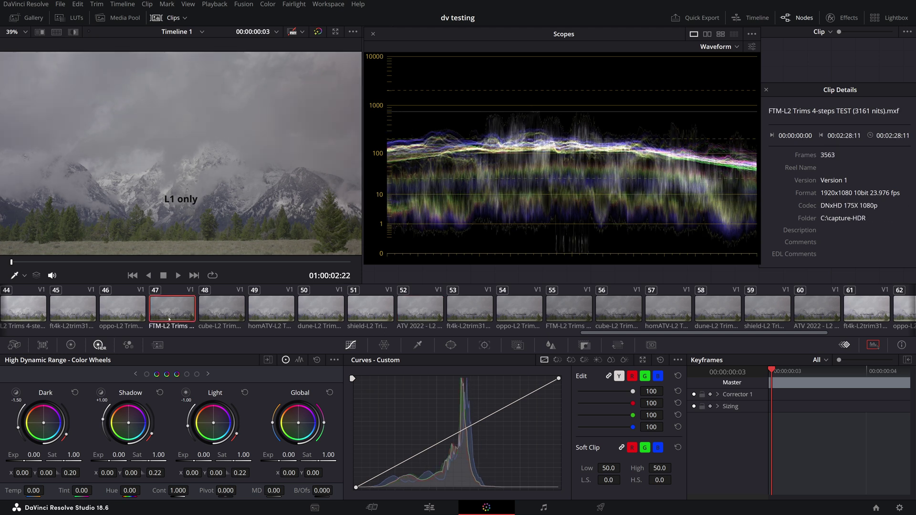
left_click(438, 313)
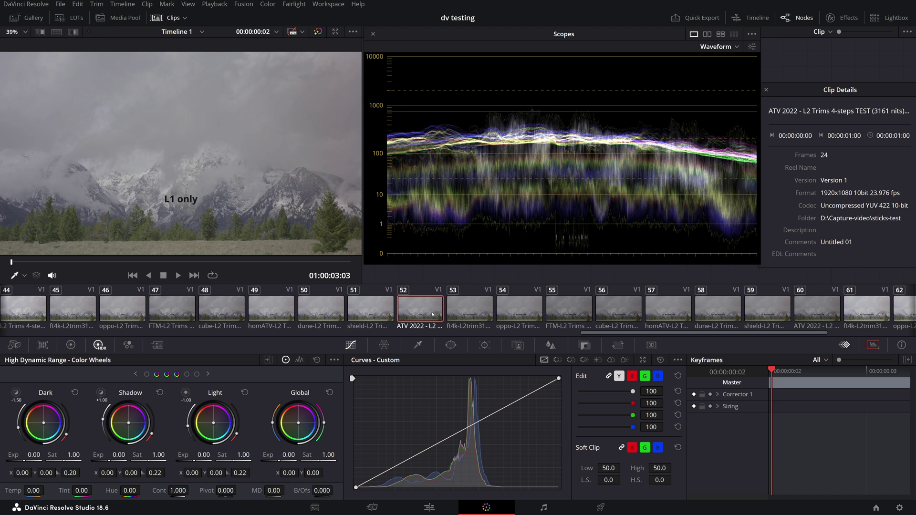
Step: Compare the 3161-nit trim_slope 1400 waveform of the ft4k capture in clip 53 with homATV, dune and shield in clips 57 to 59
left_click(473, 308)
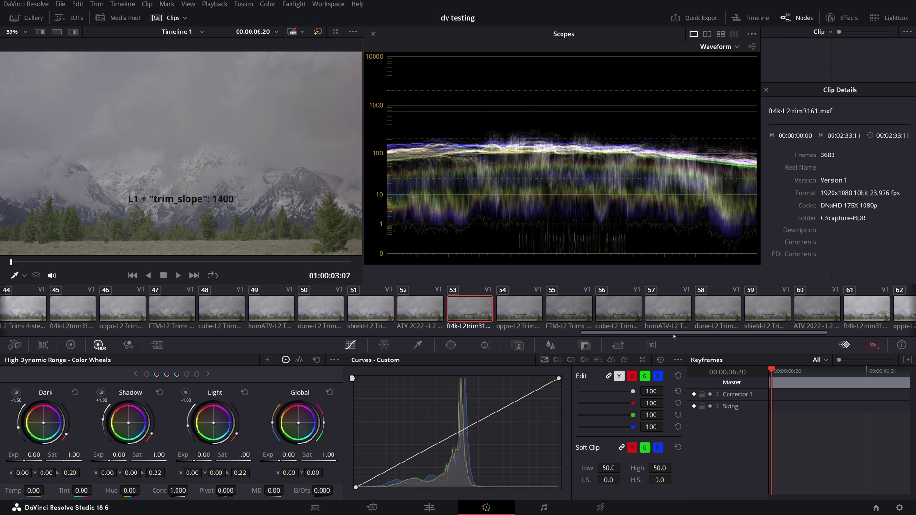
left_click_drag(674, 336, 777, 329)
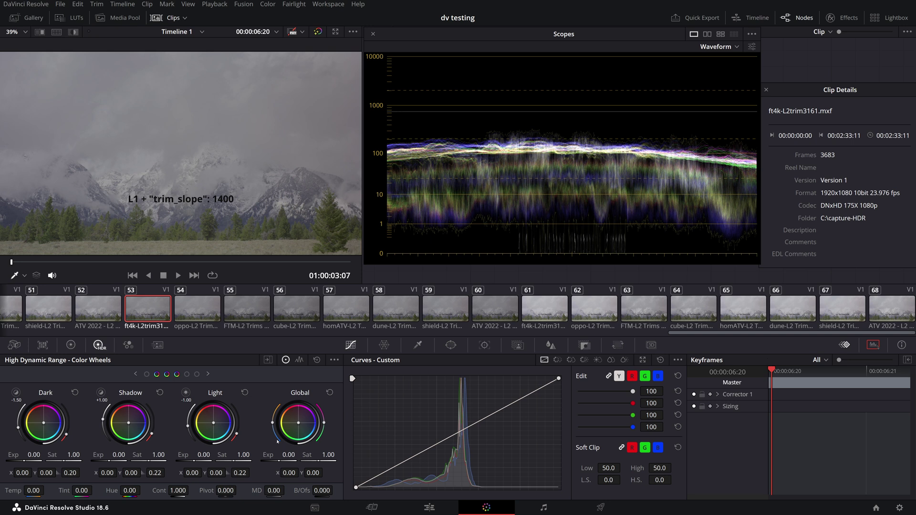
left_click(341, 311)
left_click(388, 310)
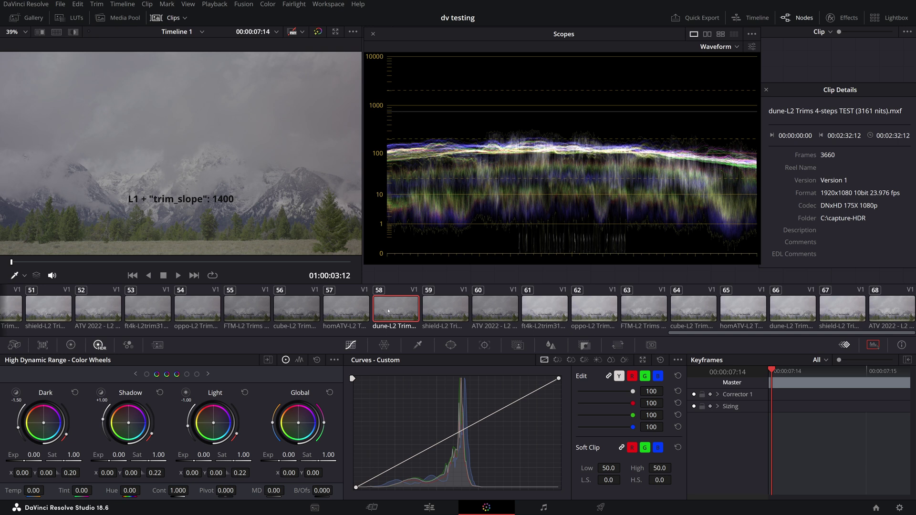
left_click(428, 310)
left_click(412, 311)
left_click(364, 311)
left_click(154, 312)
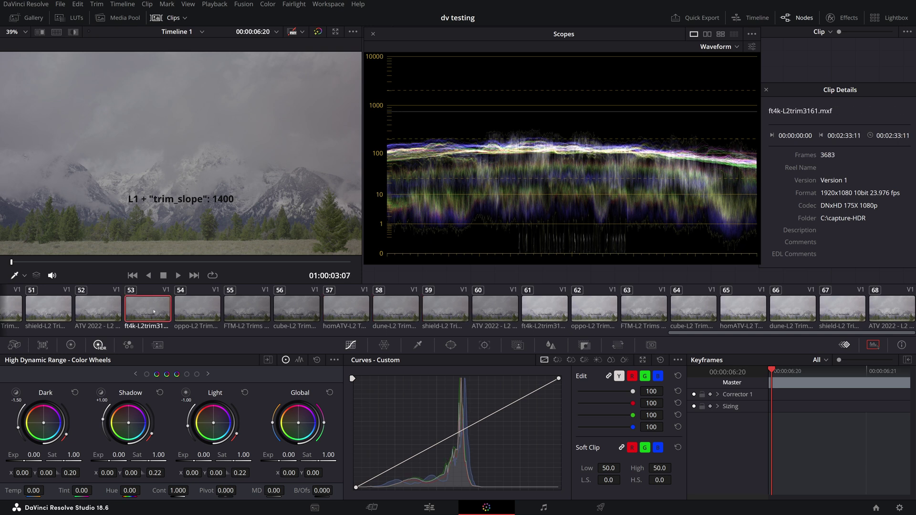
Step: Compare the 3161-nit trim_slope 1400 waveforms of the FTM and cube captures by alternating between clips 55 and 56
left_click(246, 314)
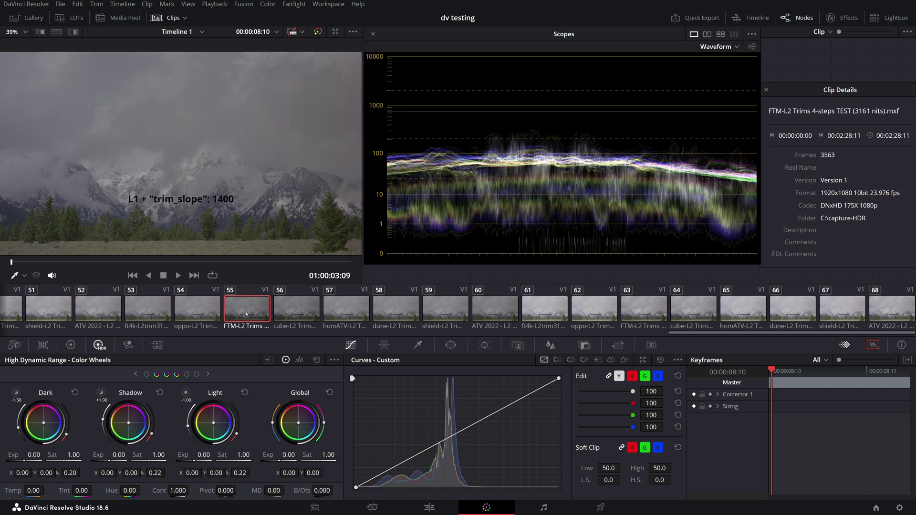
left_click(297, 313)
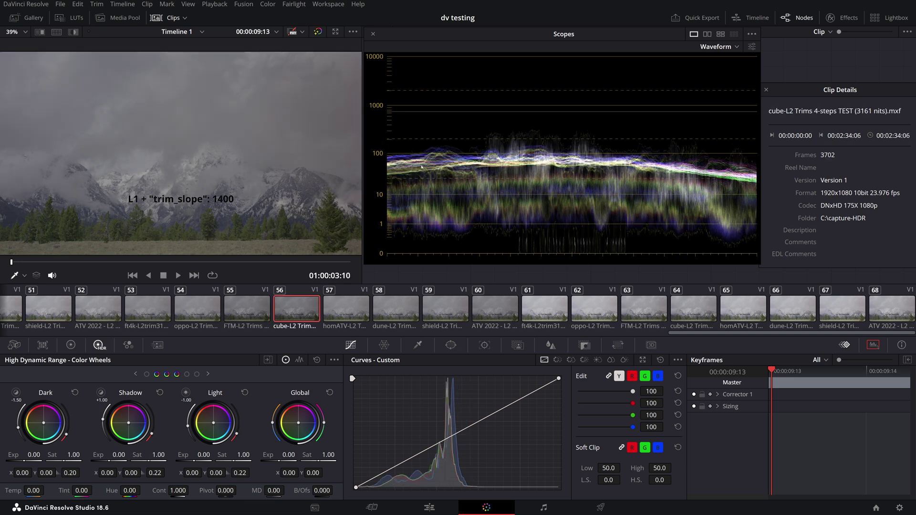
key("Up")
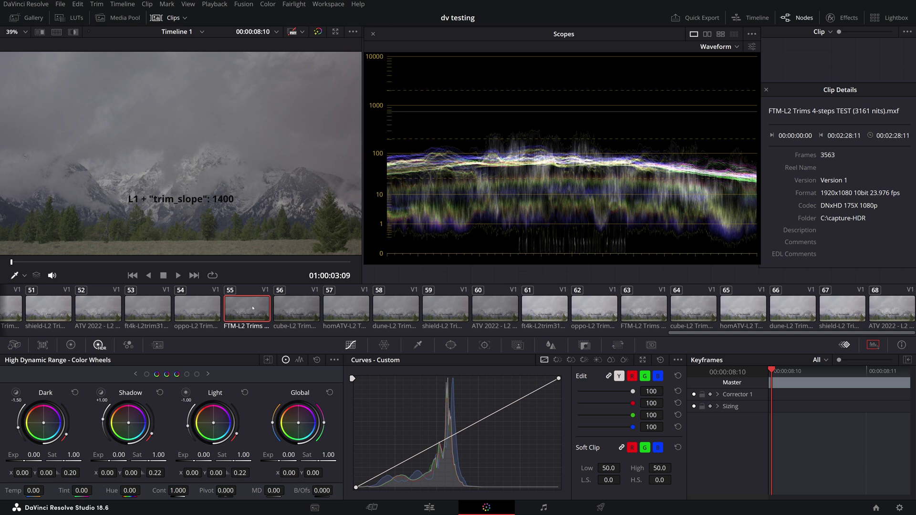
left_click(297, 305)
Step: Compare the 3161-nit trim_slope 1400 waveforms of the ATV 2022 and FTM captures by alternating between clips 60 and 55
left_click(510, 308)
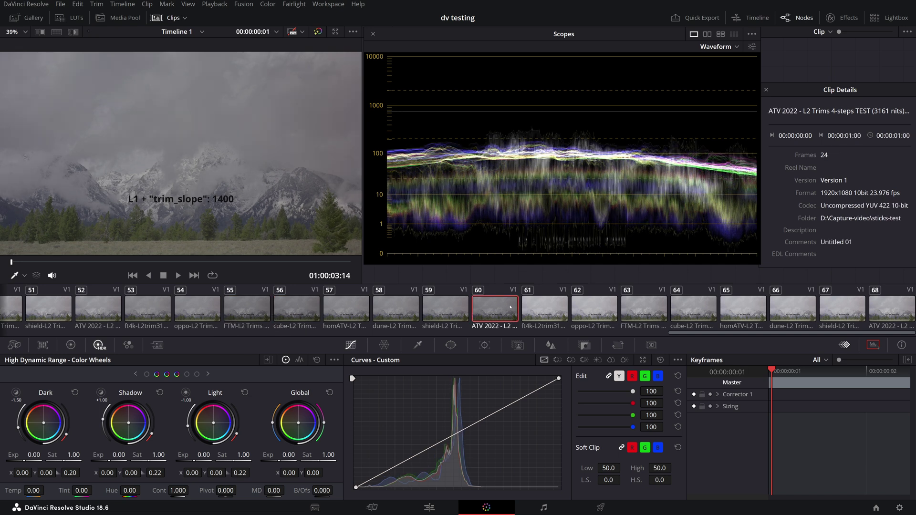
left_click(240, 318)
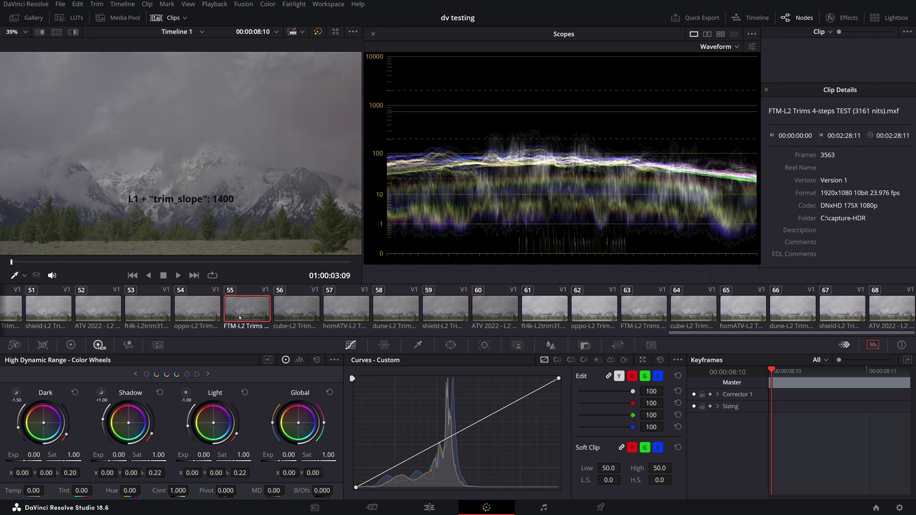
left_click(486, 316)
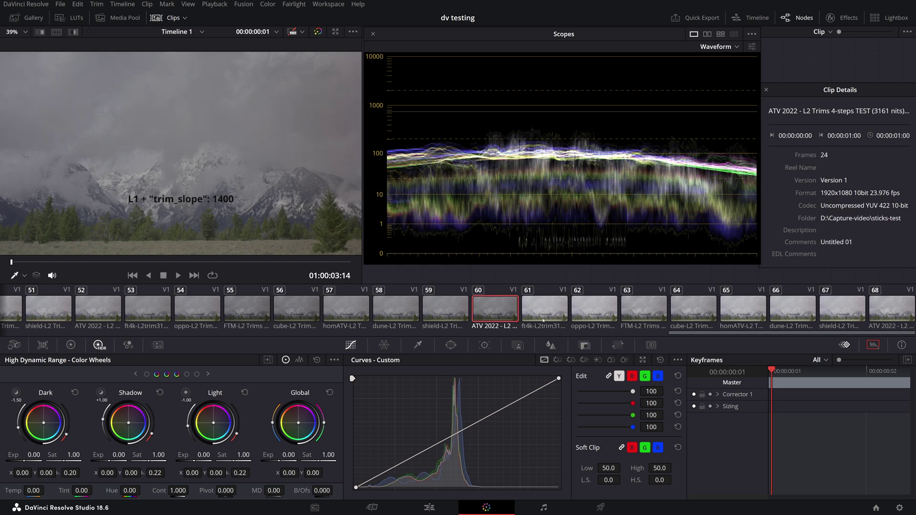
Step: Compare the 3161-nit trim_slope 2700 waveform of the ft4k capture in clip 61 with homATV, dune and shield in clips 65 to 67
left_click(556, 310)
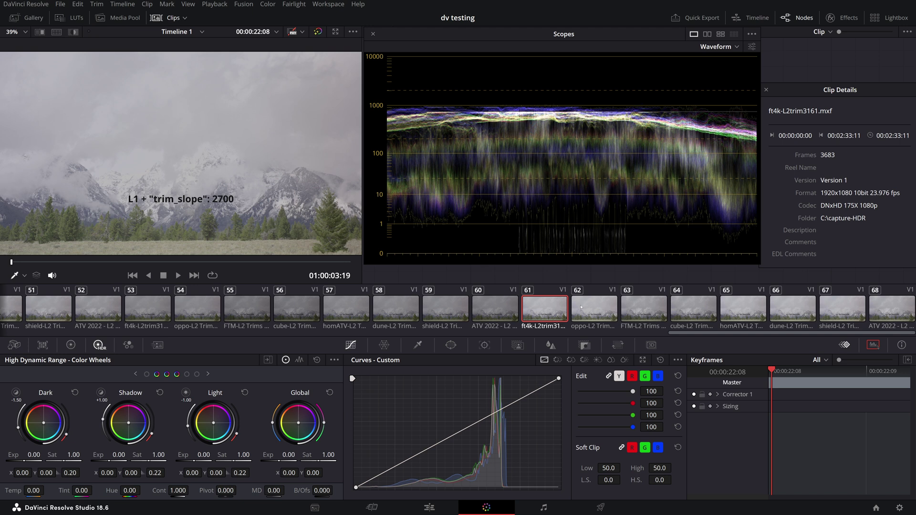
left_click(730, 312)
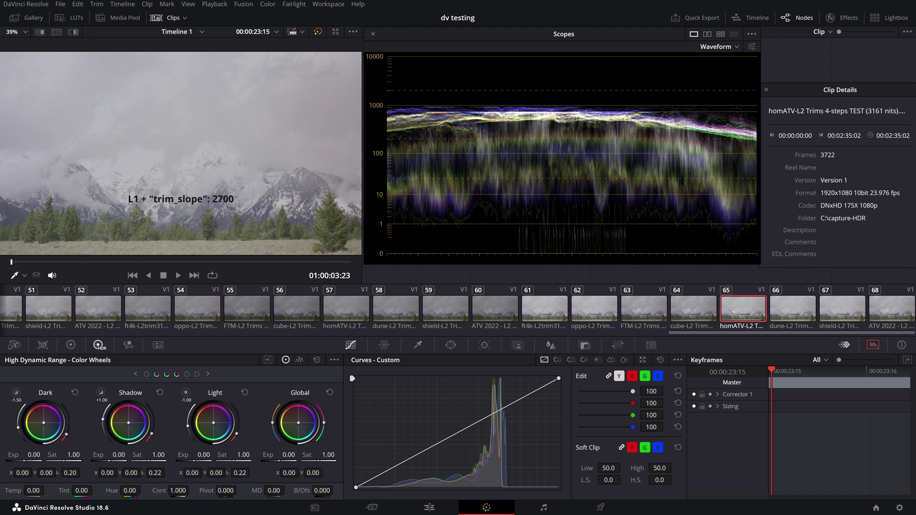
left_click(798, 312)
left_click(837, 309)
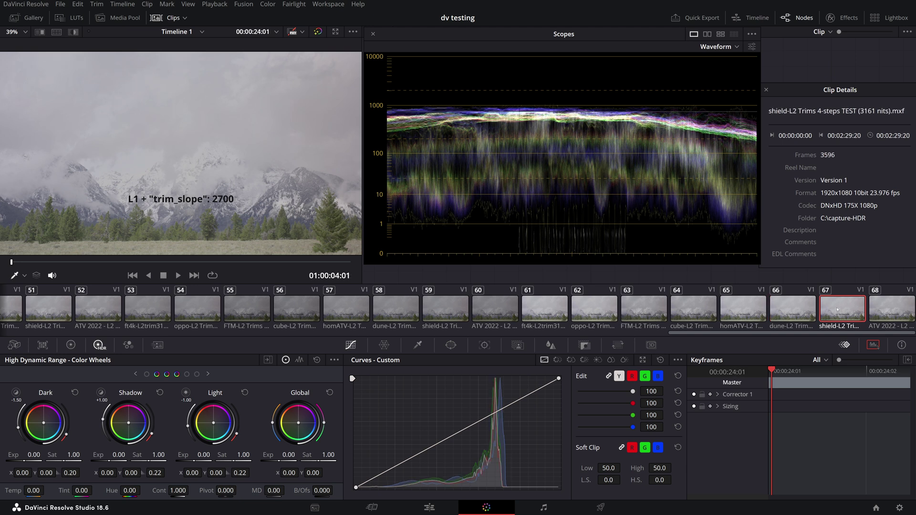
left_click(796, 309)
left_click(744, 310)
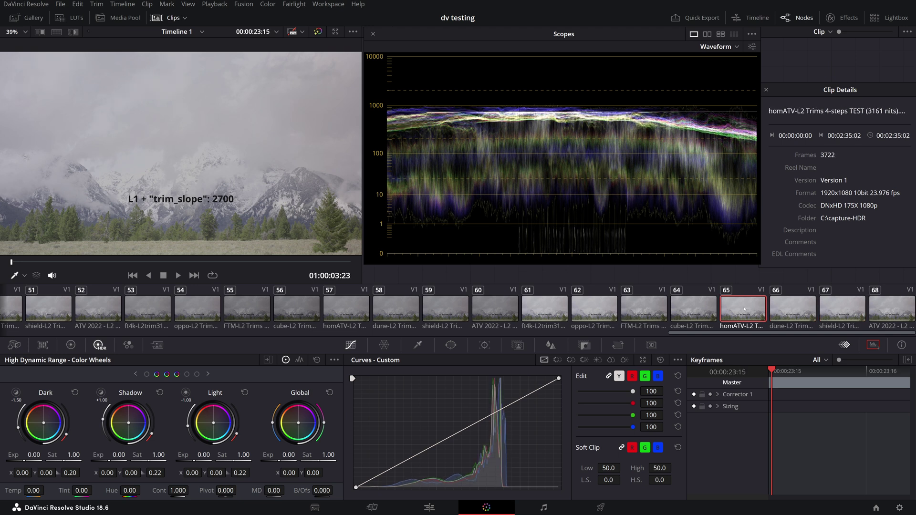
left_click(548, 315)
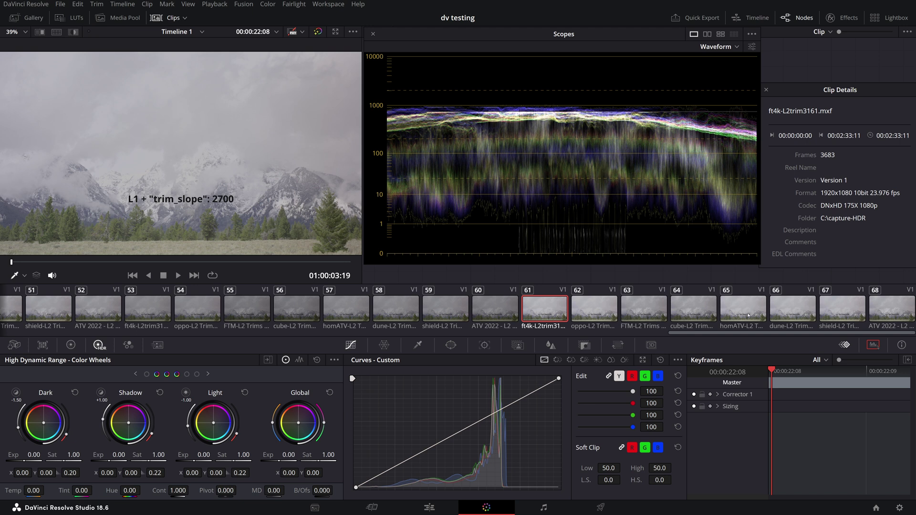
Step: Compare the 3161-nit trim_slope 2700 waveforms of the oppo and ft4k captures by alternating between clips 62 and 61
left_click(595, 309)
left_click(544, 311)
left_click(605, 311)
left_click(557, 312)
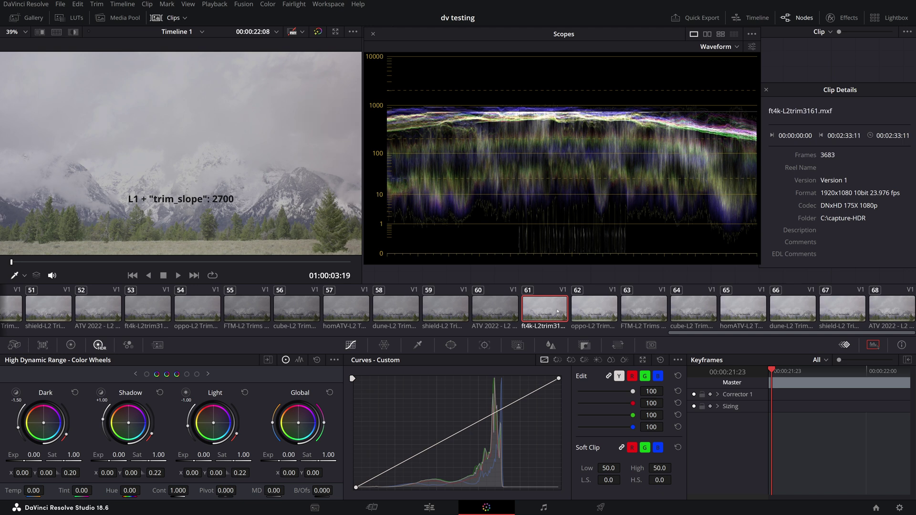
left_click(601, 307)
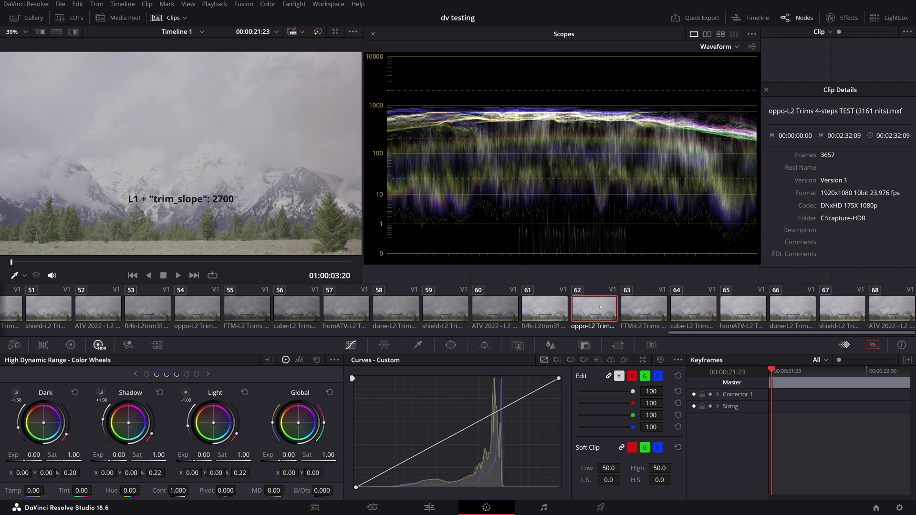
left_click(543, 311)
left_click(595, 311)
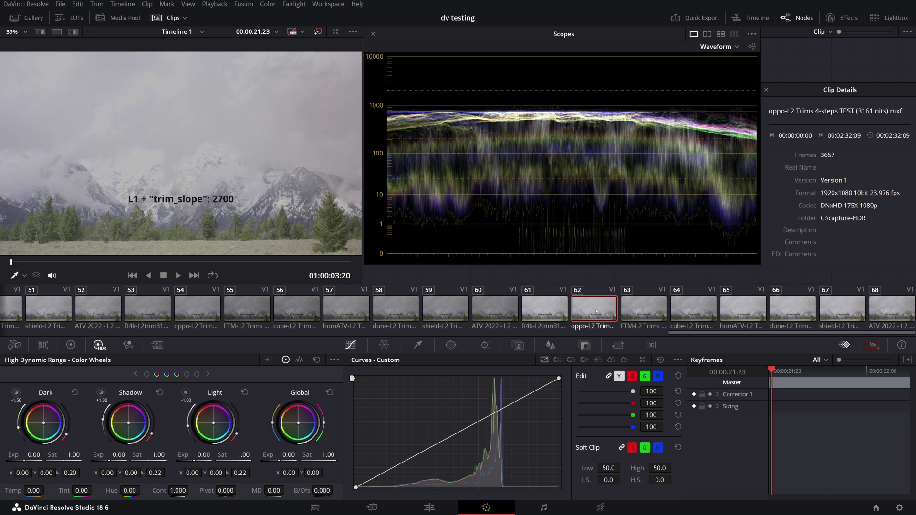
Step: Compare the 3161-nit trim_slope 2700 waveforms of the FTM and cube captures in clips 63 and 64 with ft4k in clip 61
left_click(650, 306)
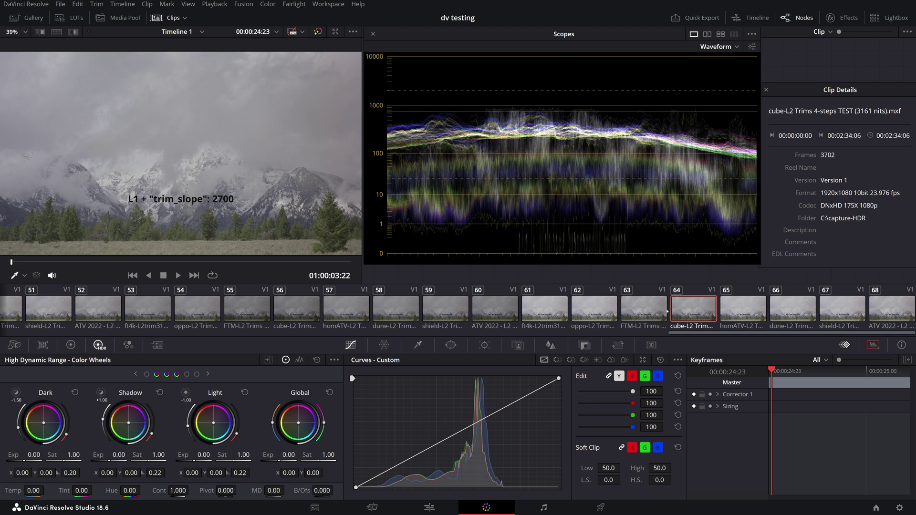
key("Up")
key("Up")
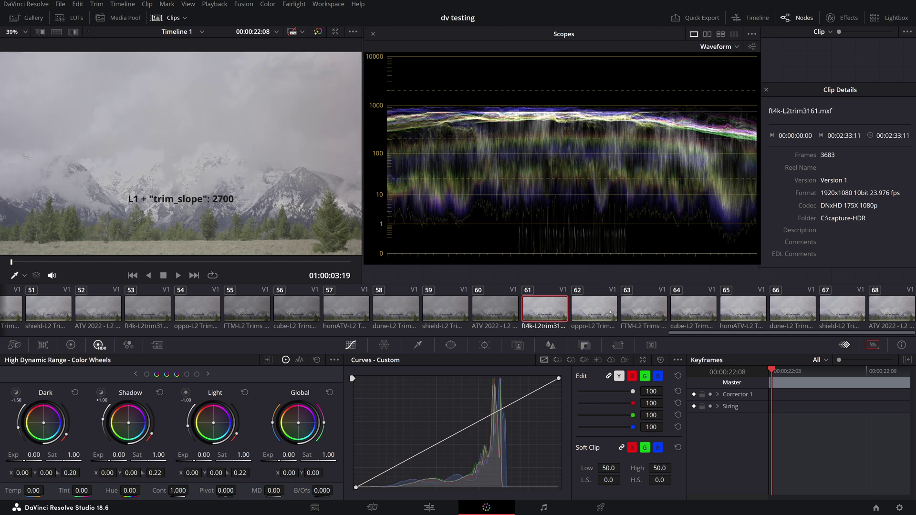
left_click(642, 312)
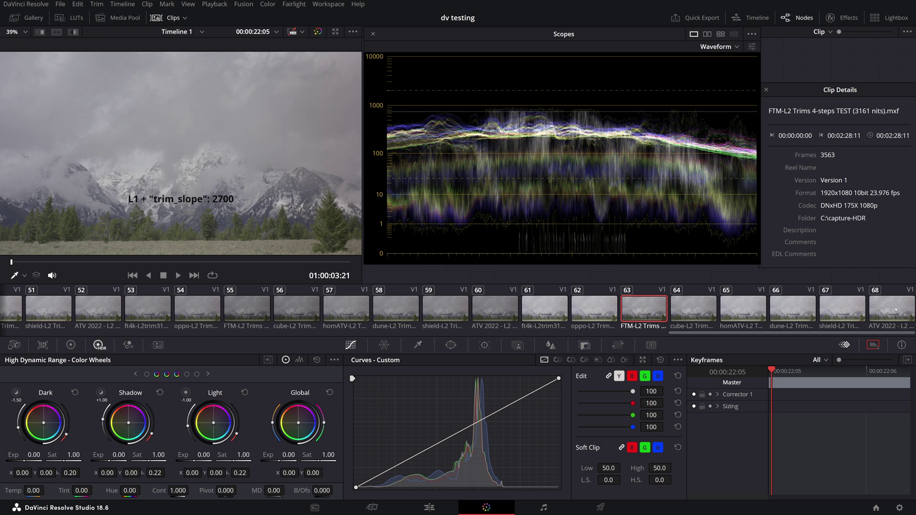
Step: Compare the 3161-nit trim_slope 2700 waveforms of the ATV 2022 and ft4k captures in clips 68 and 61, and return to the timeline's first clip
left_click(899, 312)
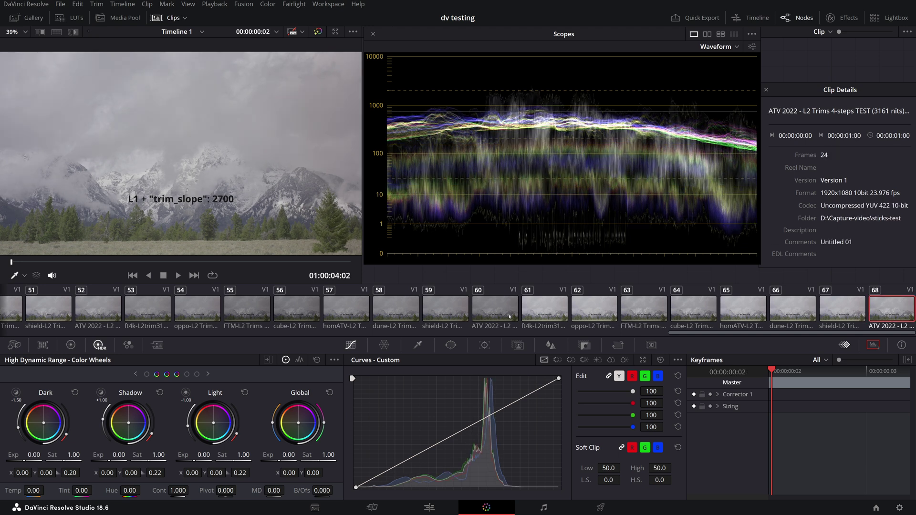
left_click(534, 315)
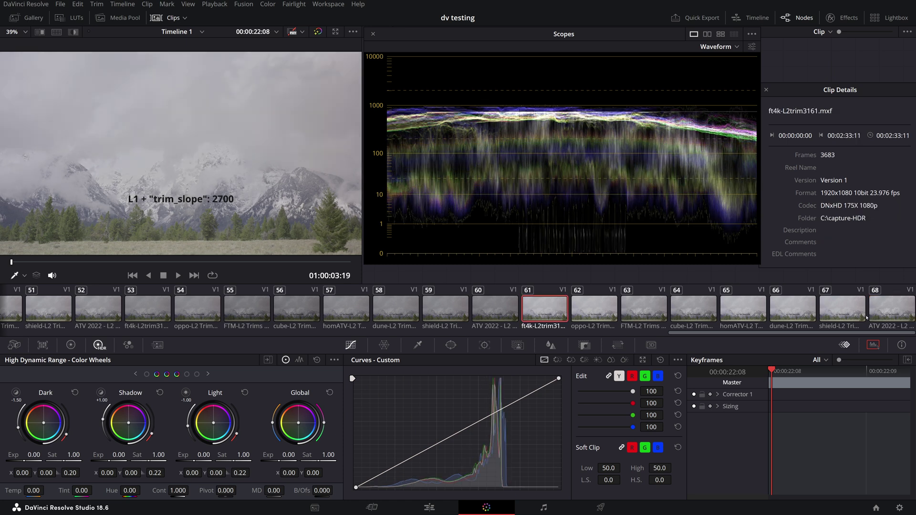
left_click(871, 315)
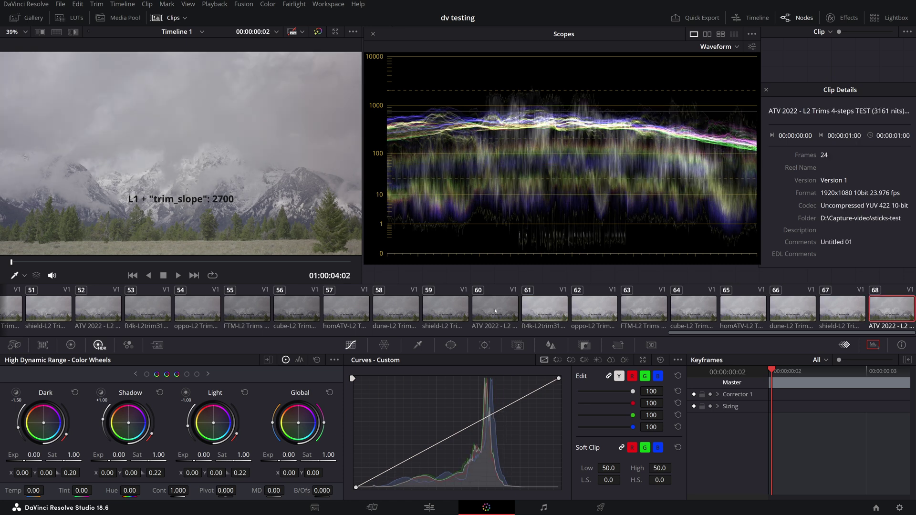
key("Home")
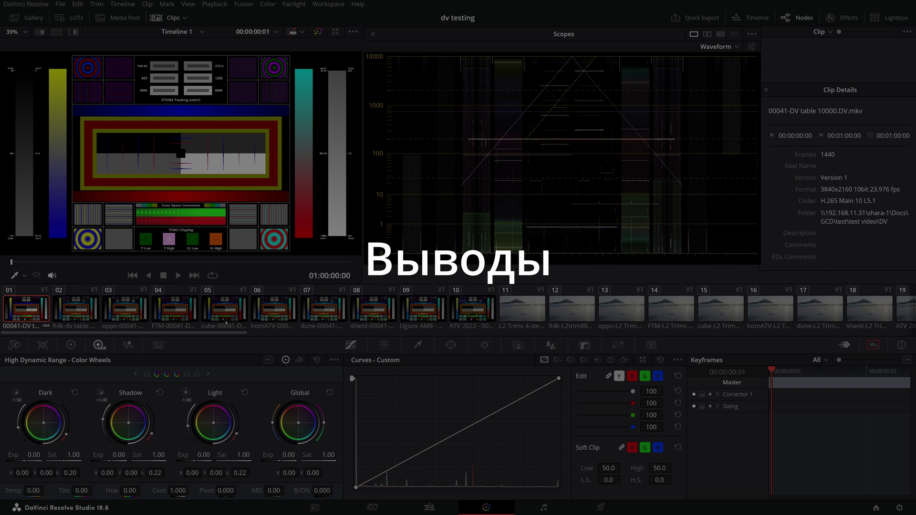